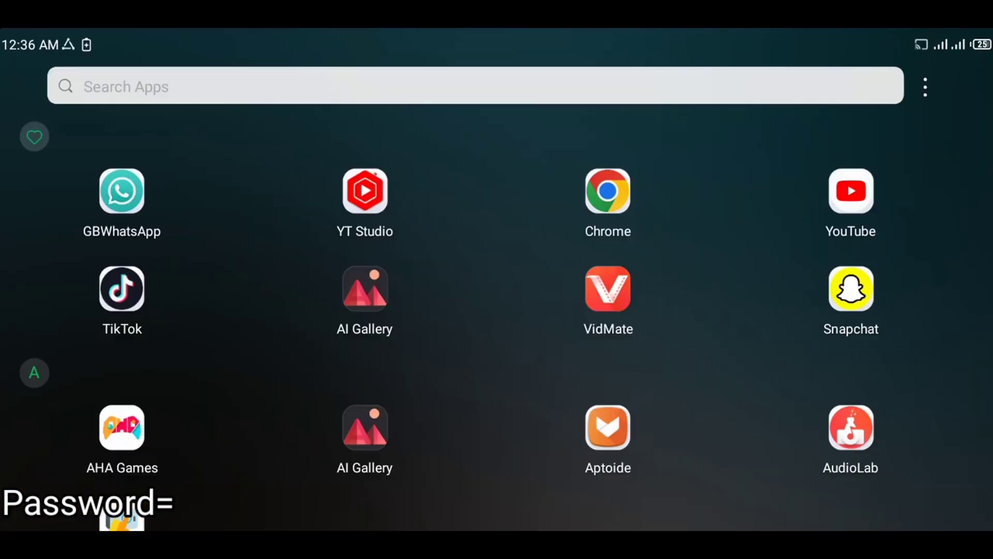
scroll(566, 419, "down", 3)
scroll(595, 377, "down", 3)
scroll(595, 377, "down", 5)
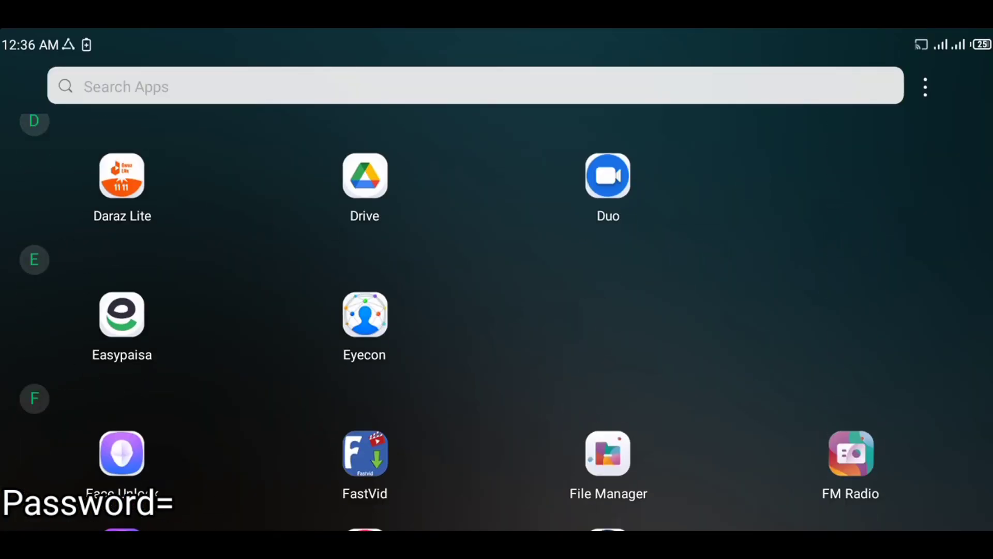
scroll(604, 371, "down", 5)
scroll(604, 371, "down", 5)
scroll(823, 101, "down", 5)
scroll(785, 104, "down", 5)
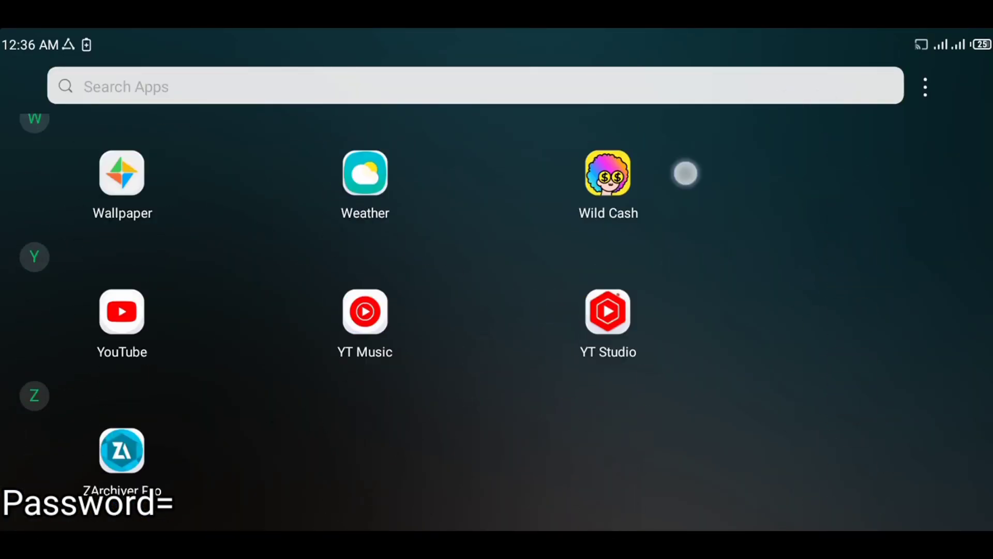
Step: Delete the old FREE FIRE HIGH SENSITIVITY folder in Downloade and extract its password-protected .7z in place
left_click(122, 411)
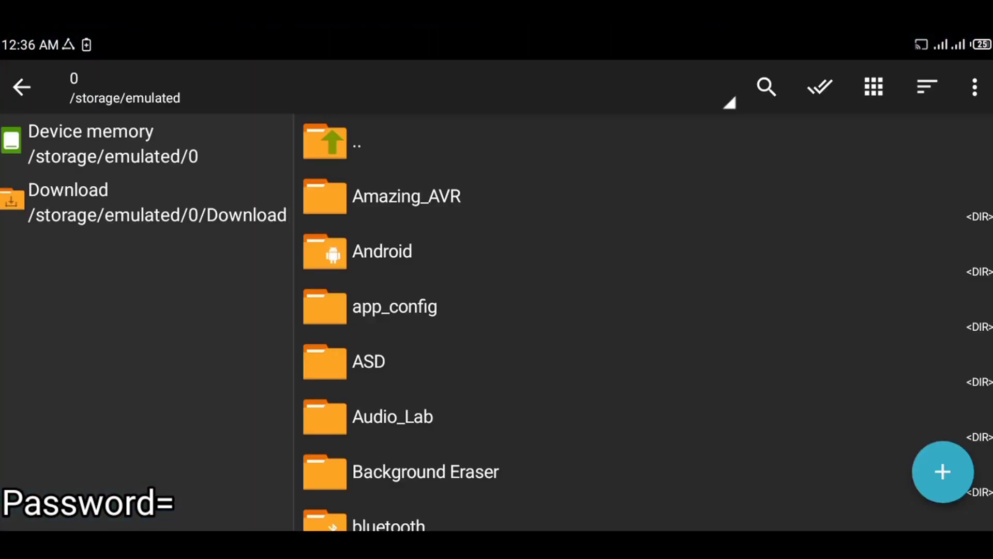
scroll(550, 458, "down", 5)
scroll(707, 271, "down", 5)
scroll(643, 329, "down", 5)
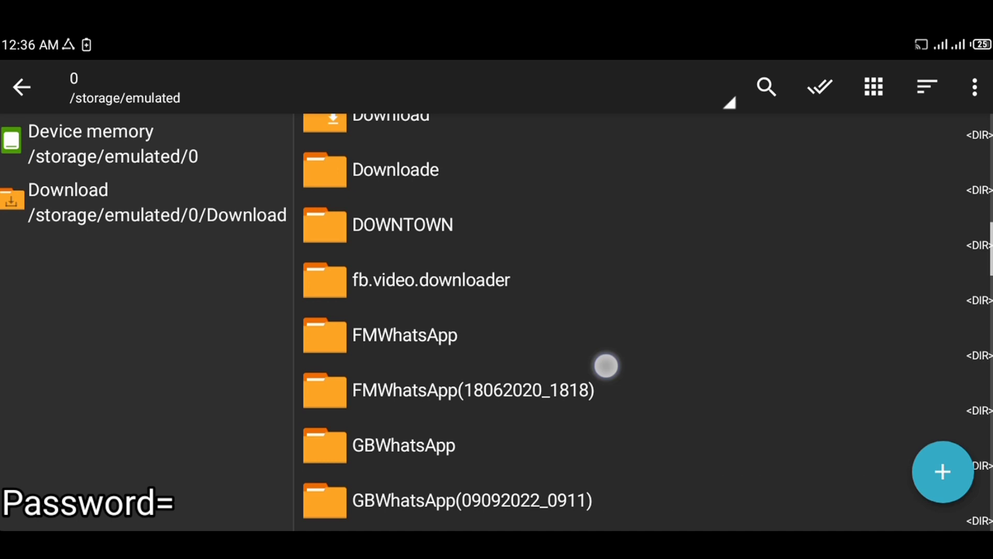
scroll(606, 364, "down", 1)
scroll(650, 306, "up", 1)
scroll(570, 381, "up", 1)
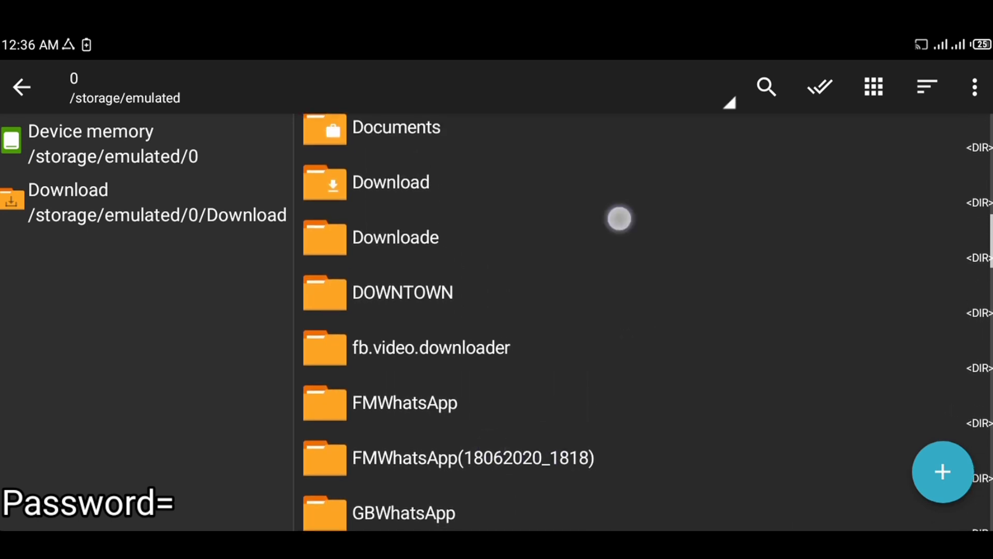
left_click(619, 233)
left_click(781, 172)
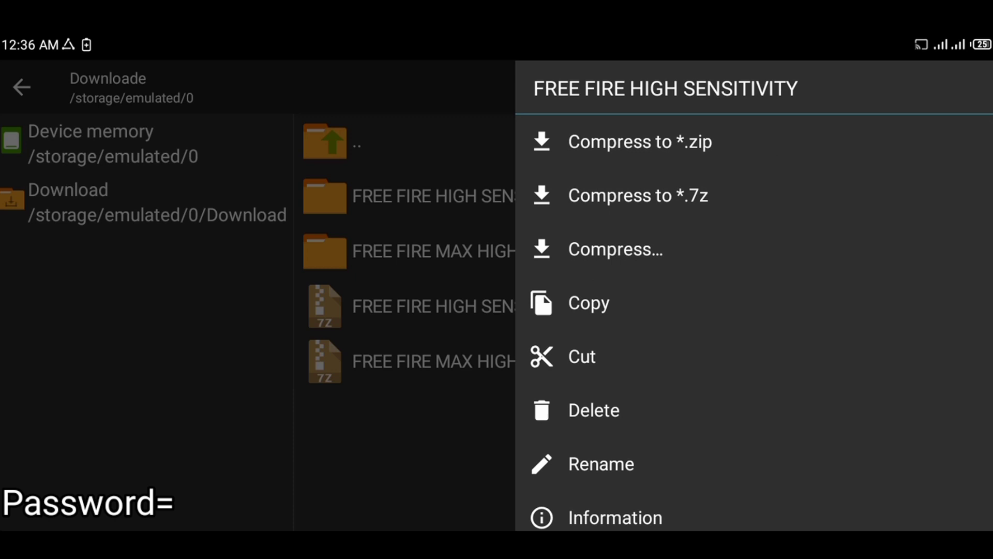
left_click(655, 398)
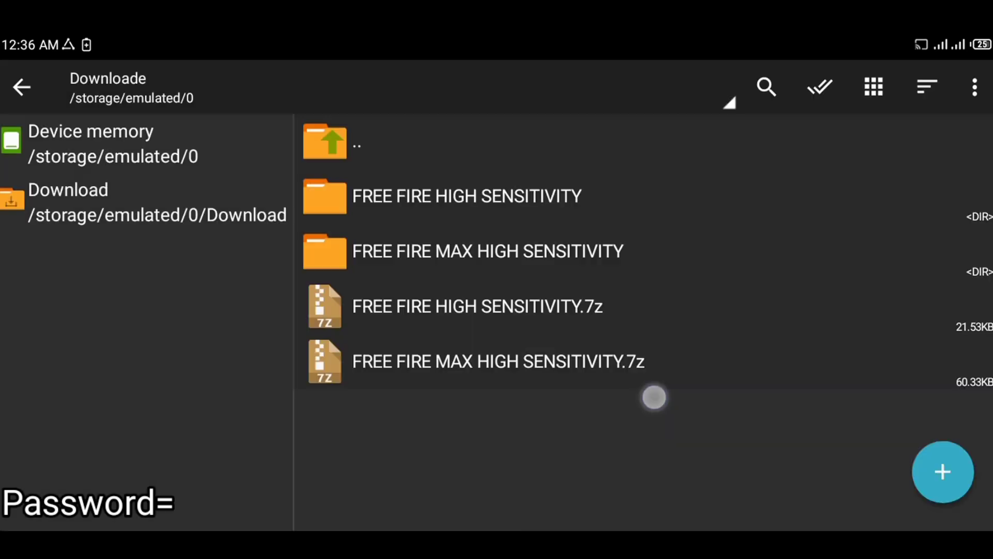
left_click(769, 354)
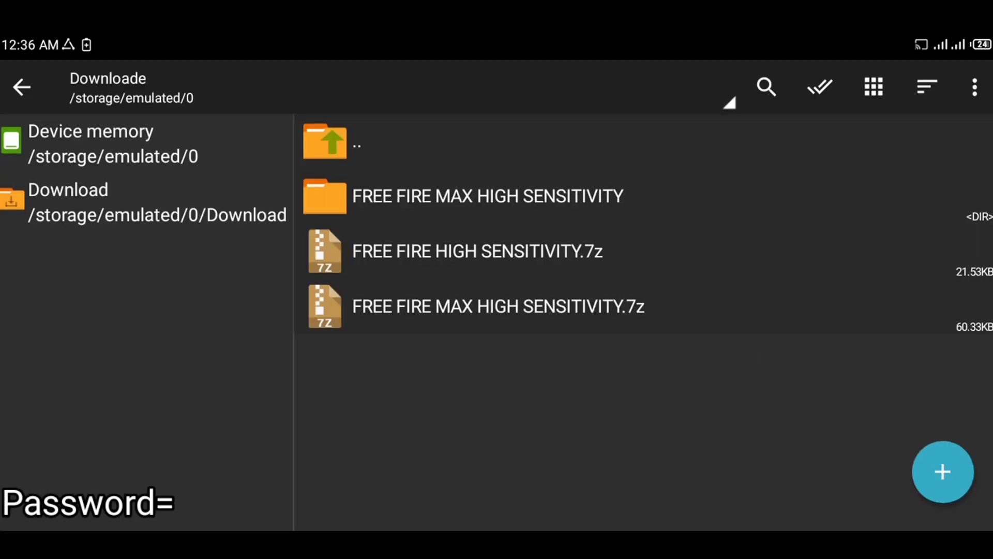
left_click(657, 250)
left_click(585, 290)
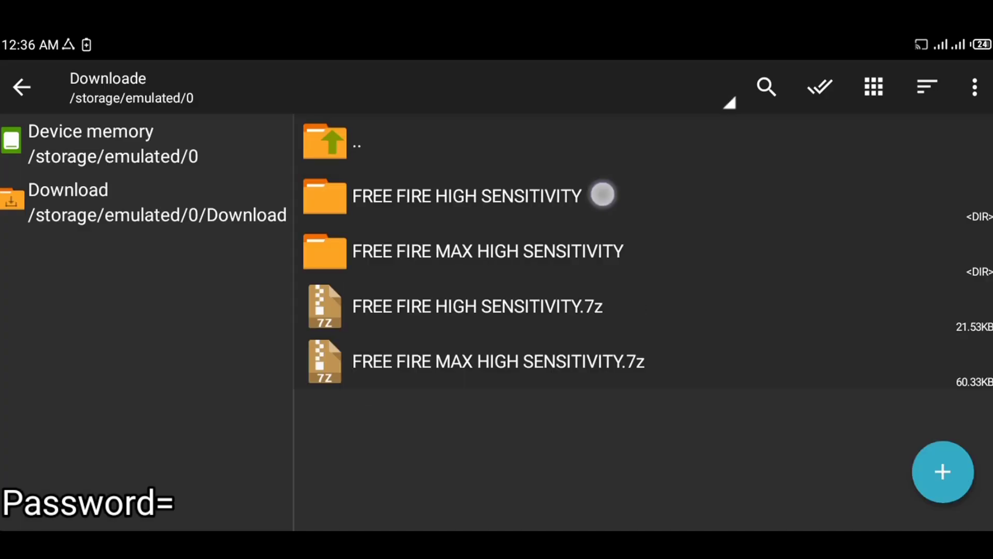
Step: Cut NO LAG + NO RECOIL.ttf from the FREE FIRE HIGH SENSITIVITY folder
left_click(602, 195)
left_click_drag(581, 228, 497, 463)
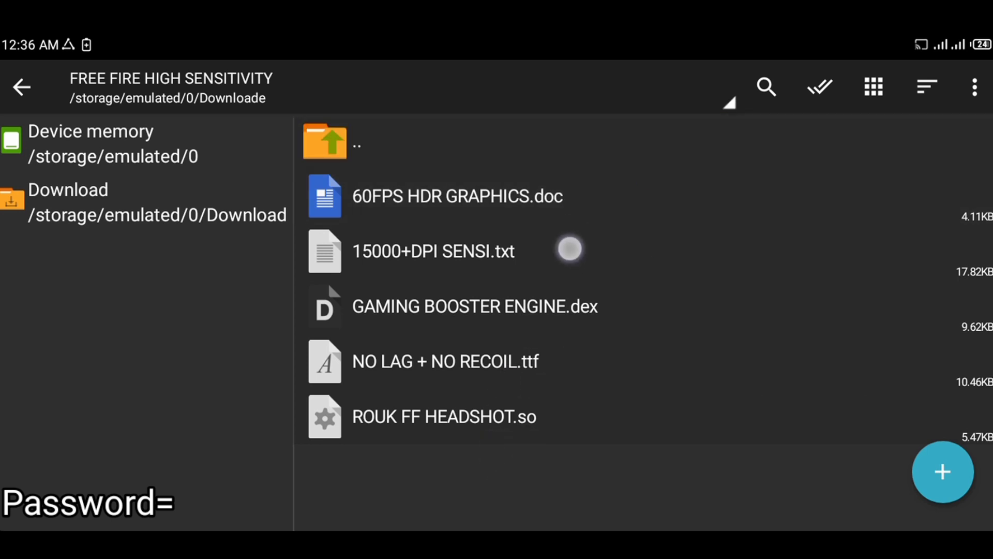
left_click_drag(581, 210, 528, 364)
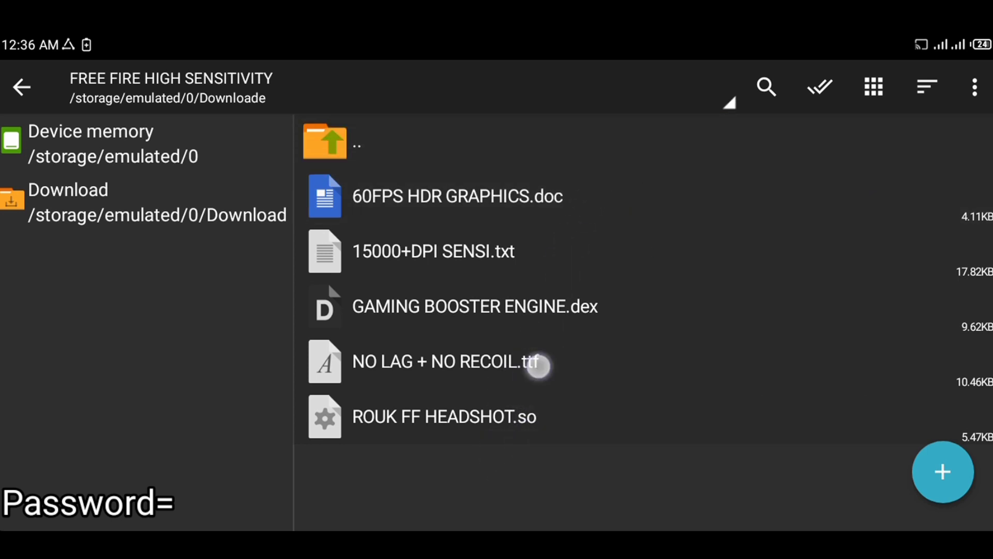
left_click(538, 365)
left_click(430, 358)
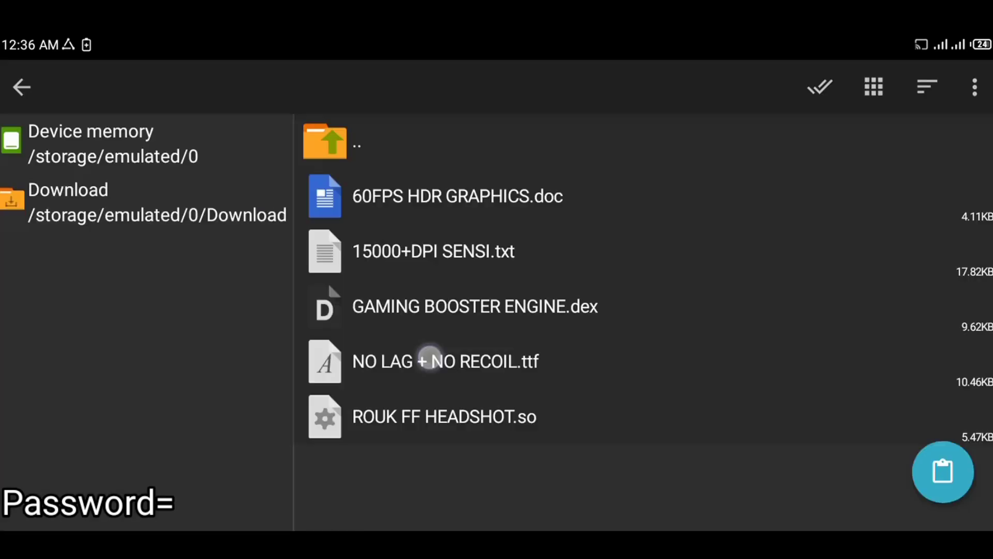
Step: Paste the font into Android/data/com.dts.freefireth/files/contentcache/Compulsory
left_click(184, 161)
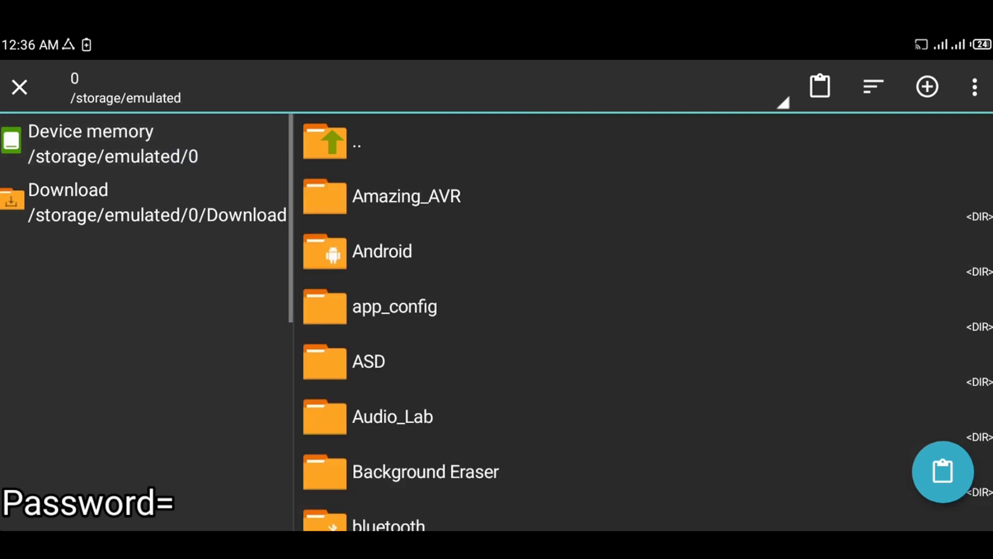
left_click(412, 253)
left_click(439, 246)
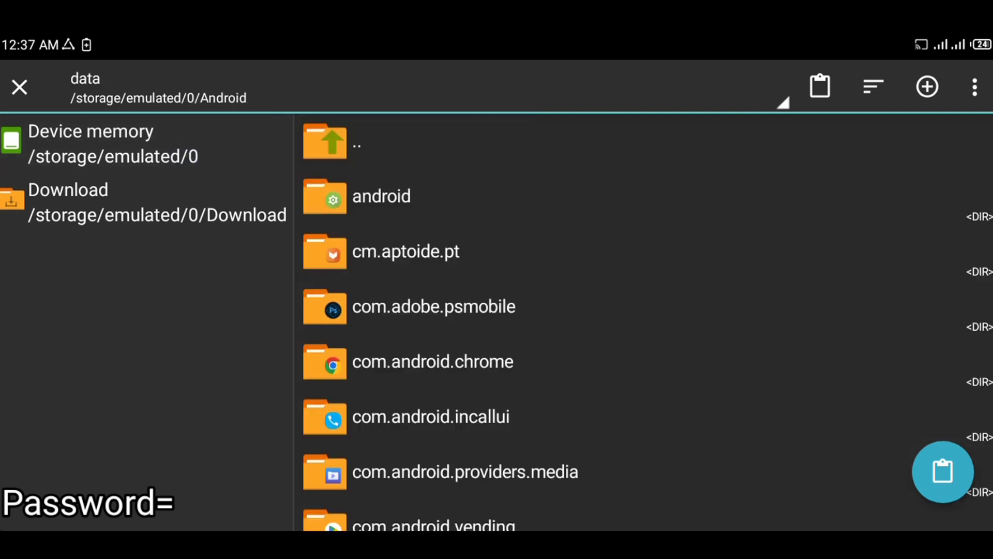
left_click_drag(510, 326, 510, 148)
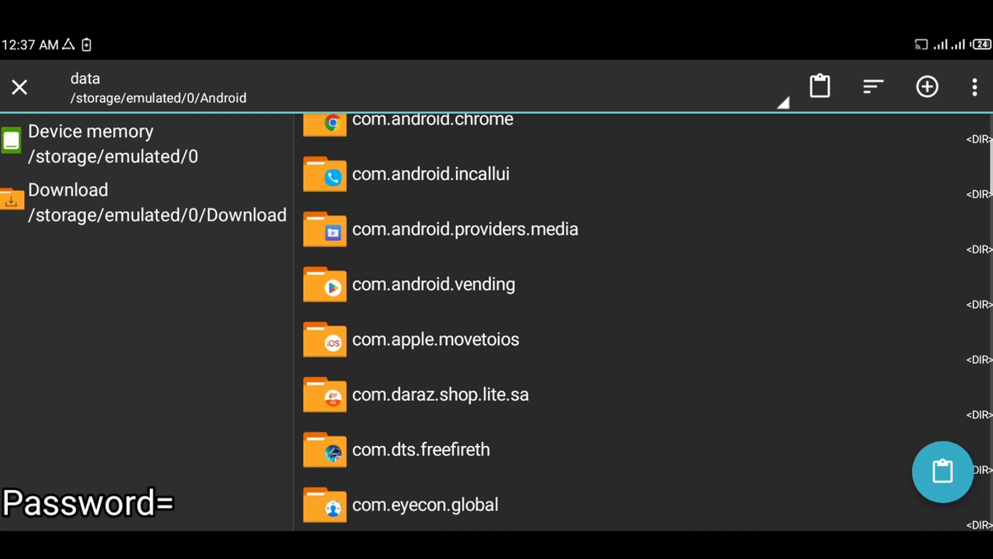
left_click(494, 442)
left_click(404, 196)
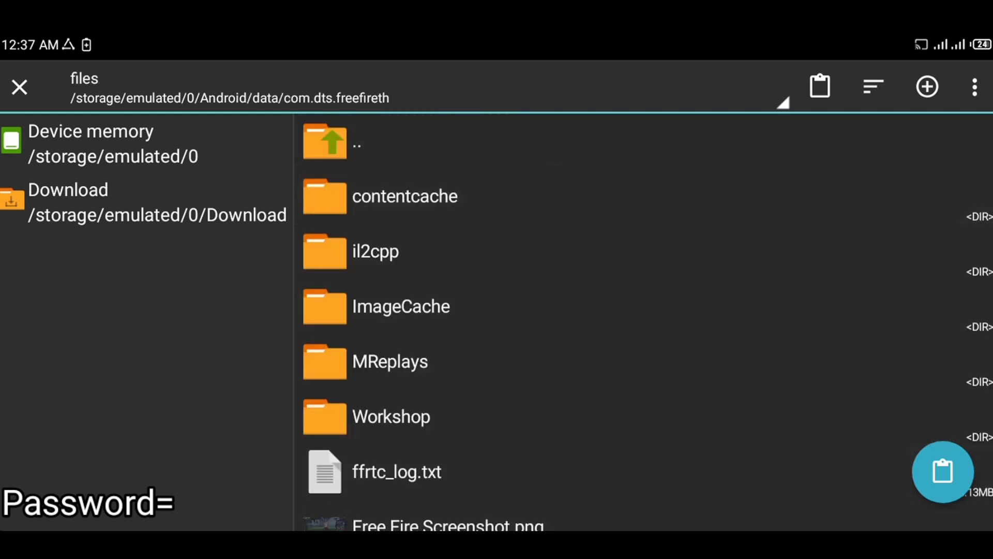
left_click(555, 199)
left_click(560, 200)
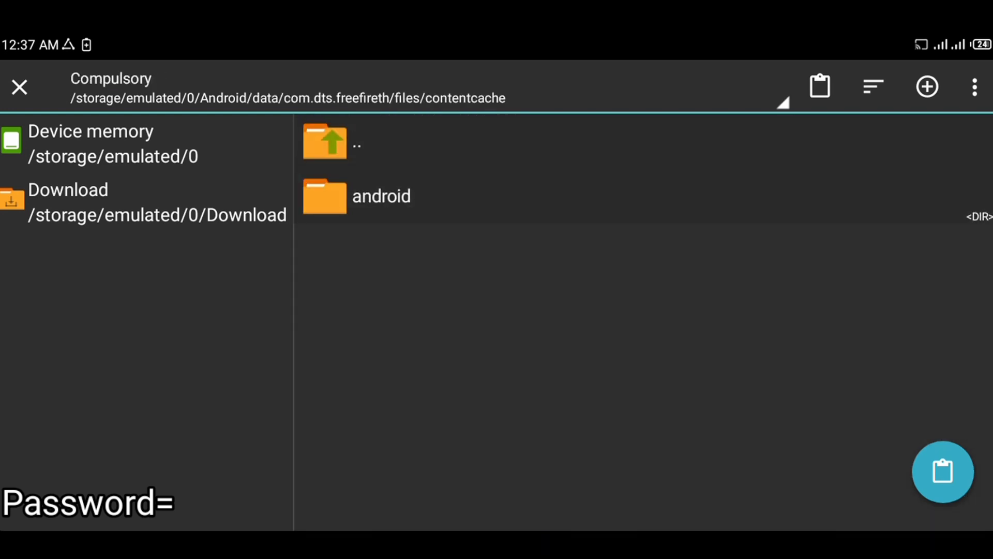
left_click_drag(799, 88, 838, 81)
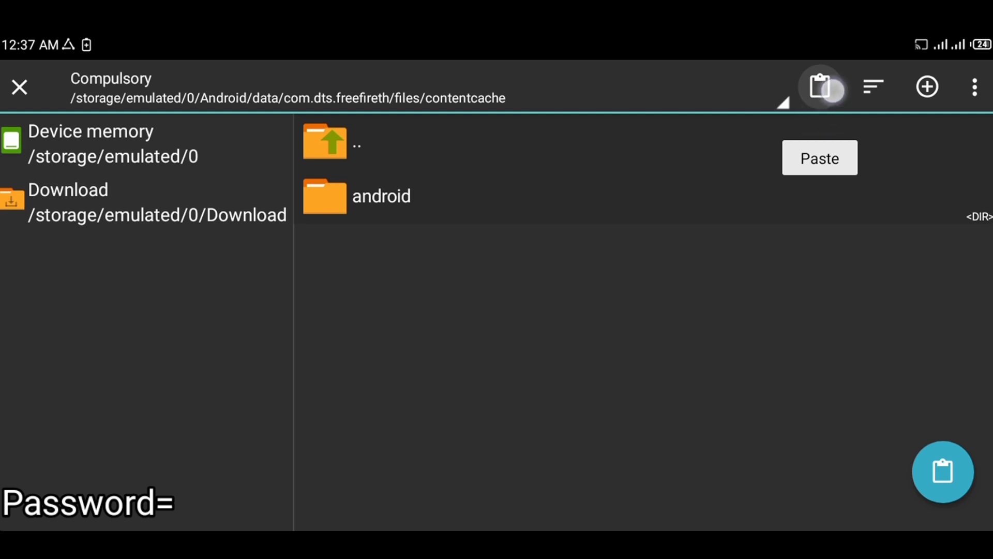
left_click(821, 85)
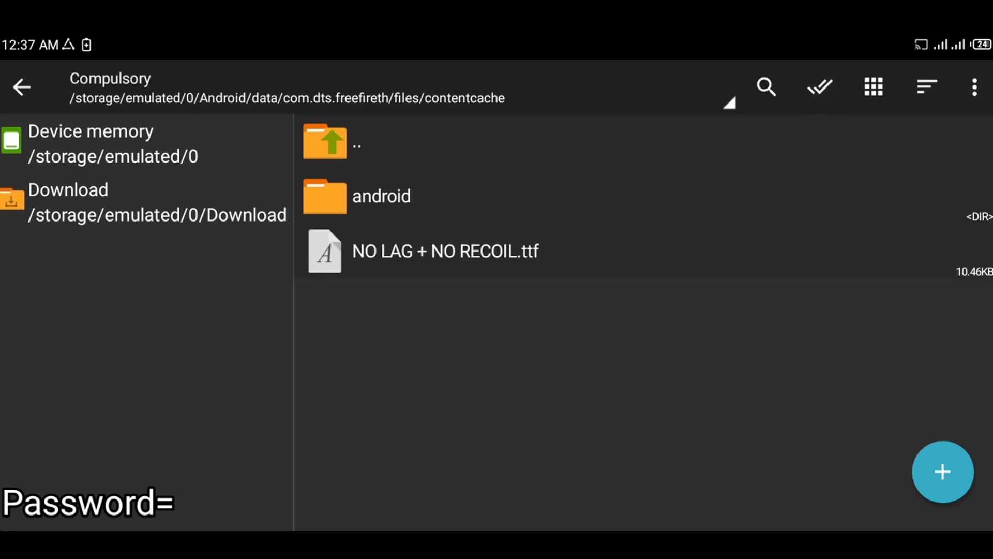
Step: Pick up 60FPS HDR GRAPHICS.doc from Downloade's FREE FIRE HIGH SENSITIVITY folder for pasting
left_click(230, 142)
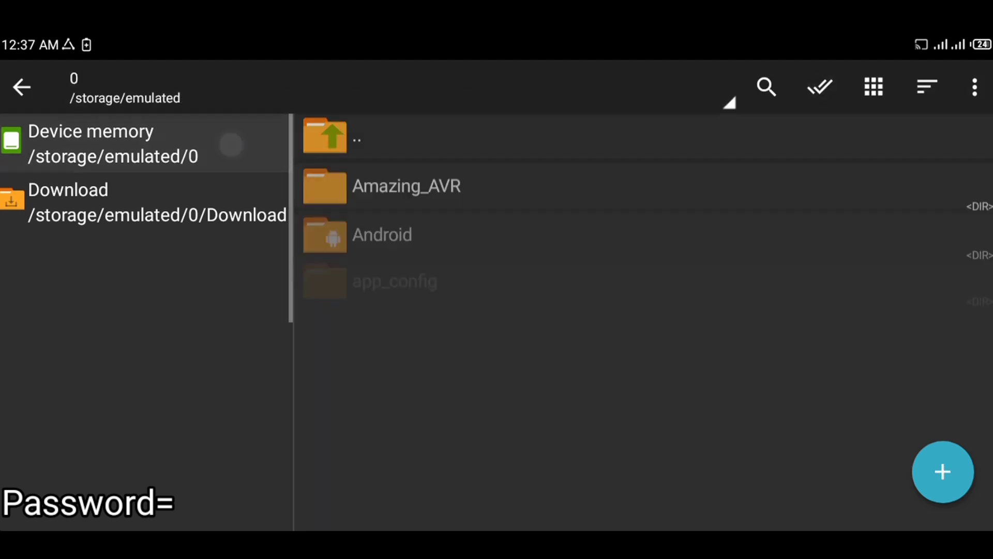
left_click_drag(554, 472, 724, 209)
left_click_drag(523, 452, 703, 195)
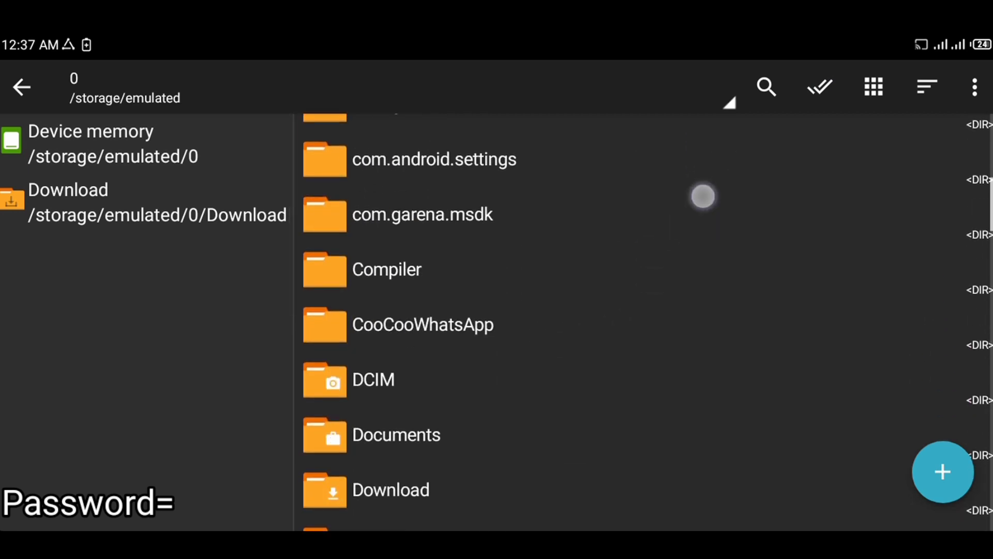
left_click(524, 414)
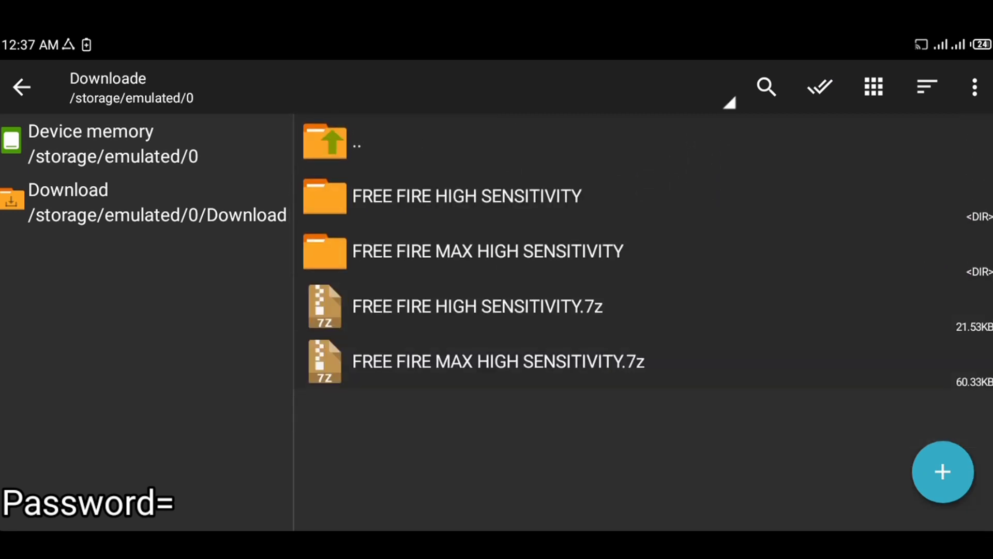
left_click(595, 195)
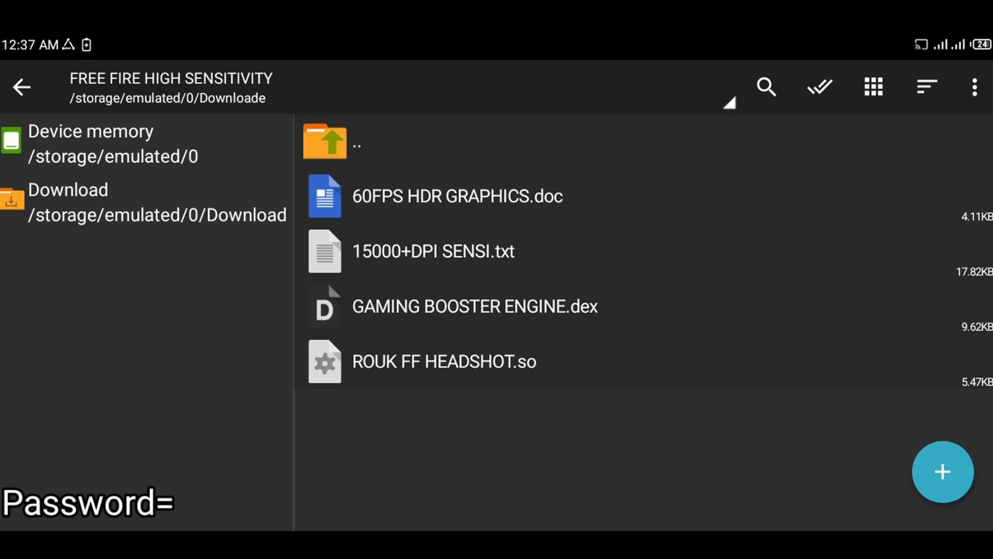
left_click(612, 189)
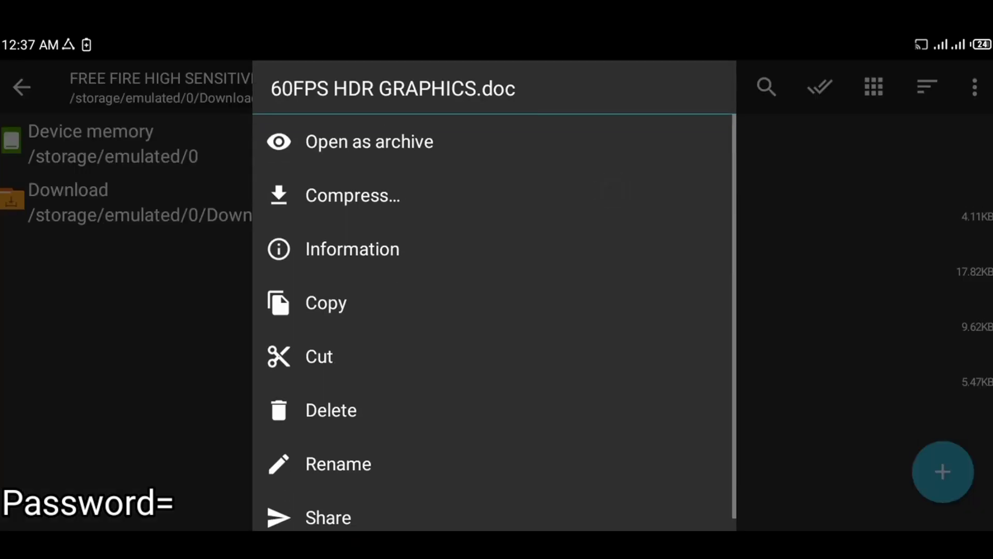
left_click(409, 357)
Step: Paste it into com.dts.freefireth's Compulsory/android/gameassetbundles/config folder, then return to device memory
left_click(222, 144)
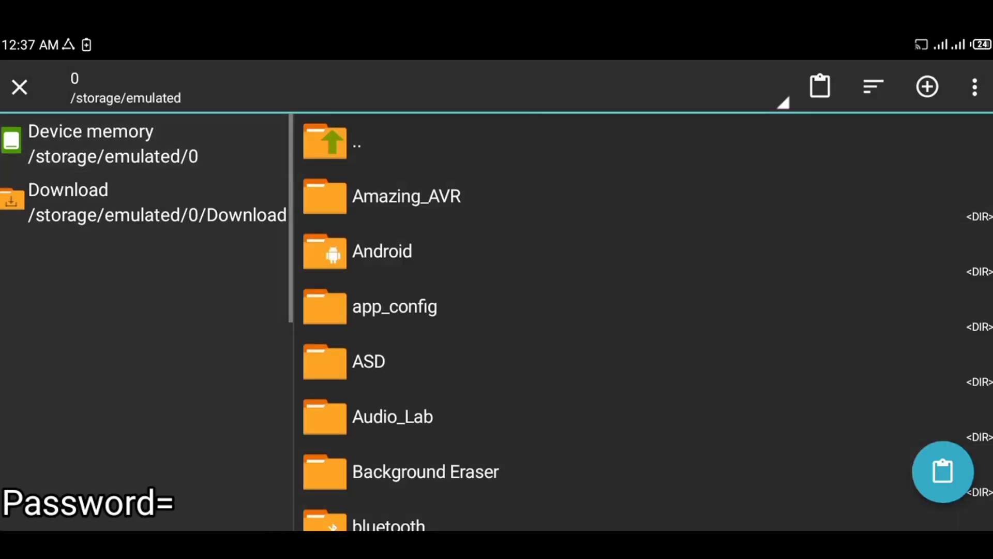
left_click(473, 250)
left_click(463, 252)
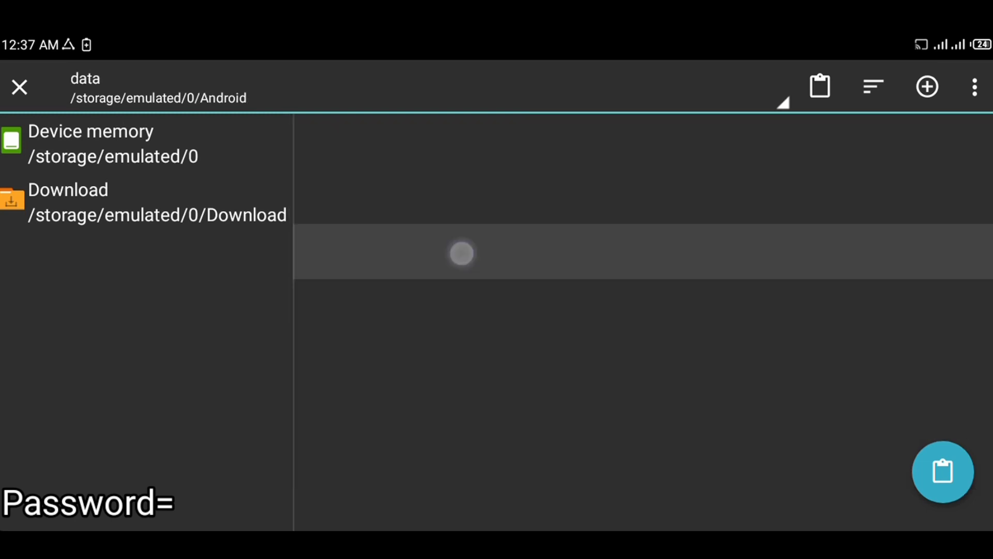
left_click_drag(431, 436, 530, 198)
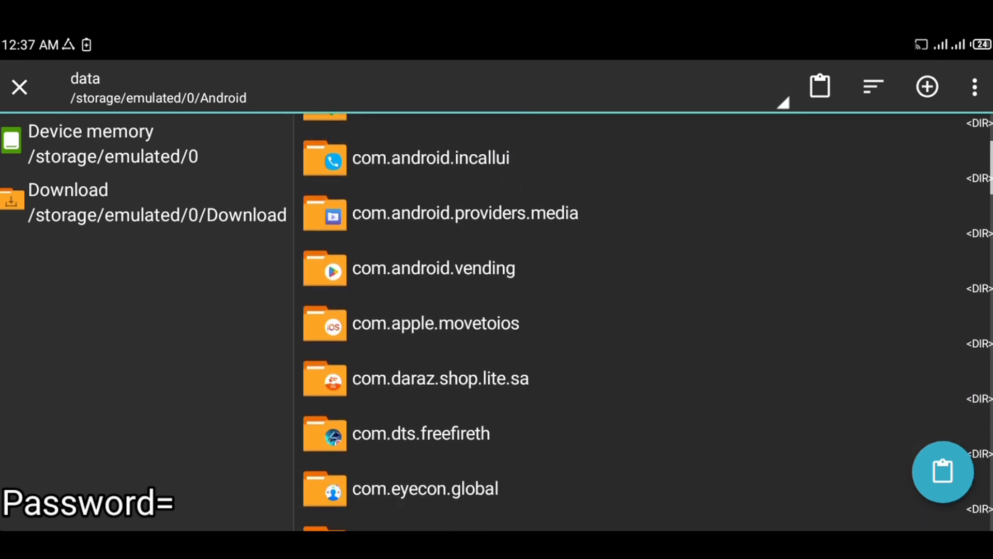
left_click(484, 438)
left_click(554, 189)
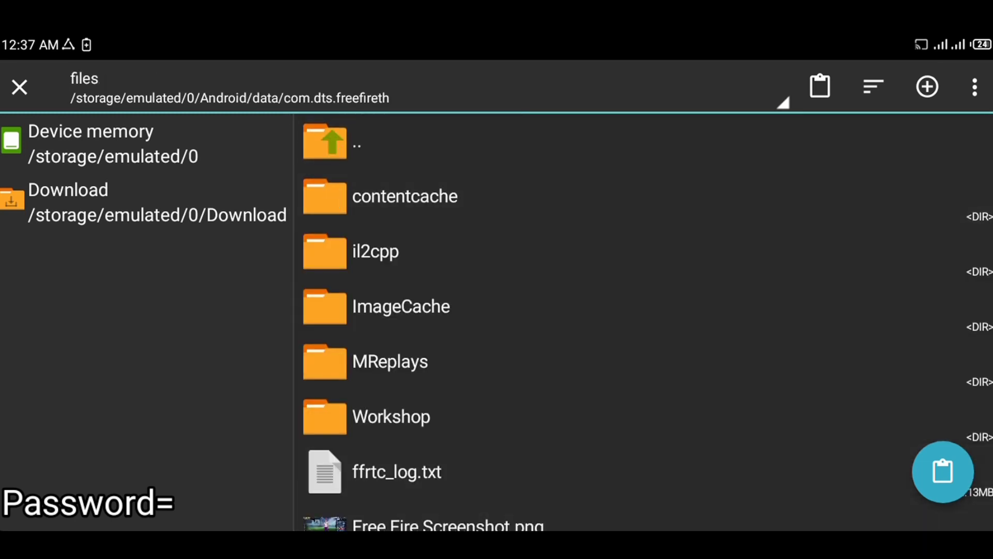
left_click(533, 189)
left_click(540, 184)
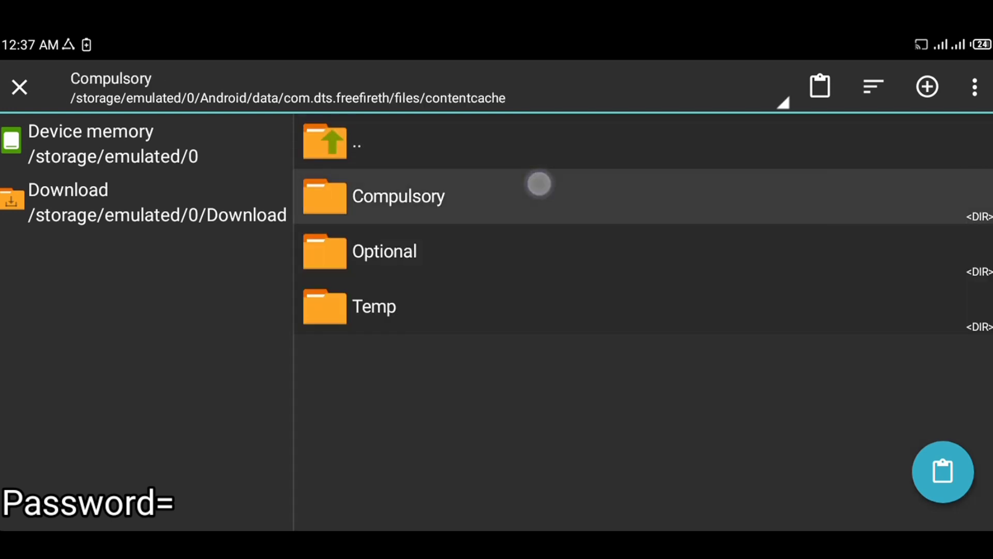
left_click(535, 188)
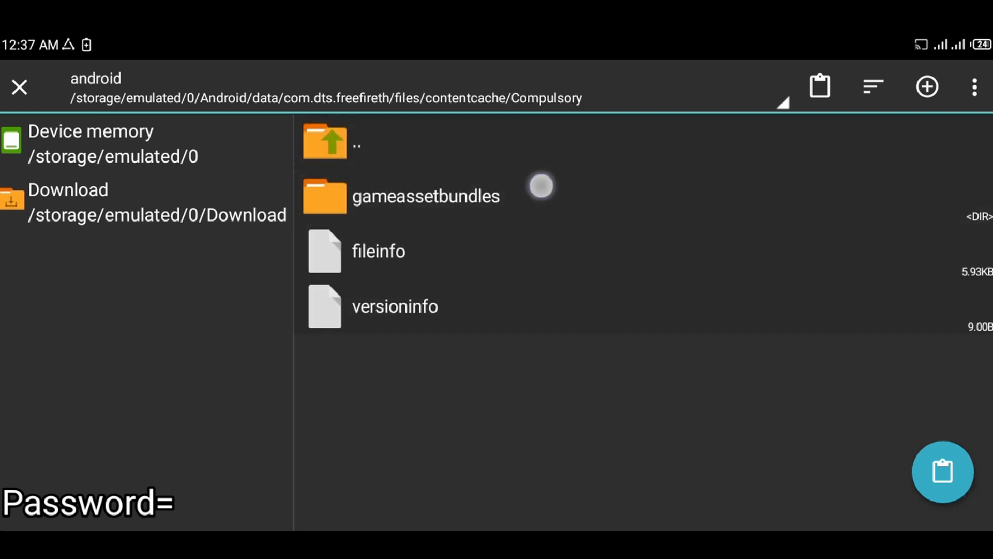
left_click(541, 186)
left_click_drag(484, 344, 535, 225)
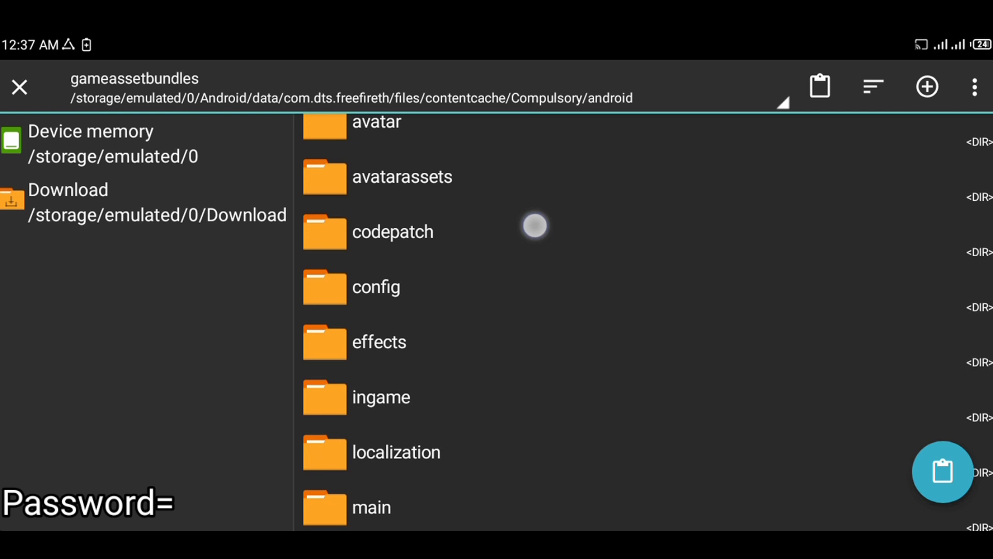
left_click_drag(490, 335, 519, 267)
left_click(519, 213)
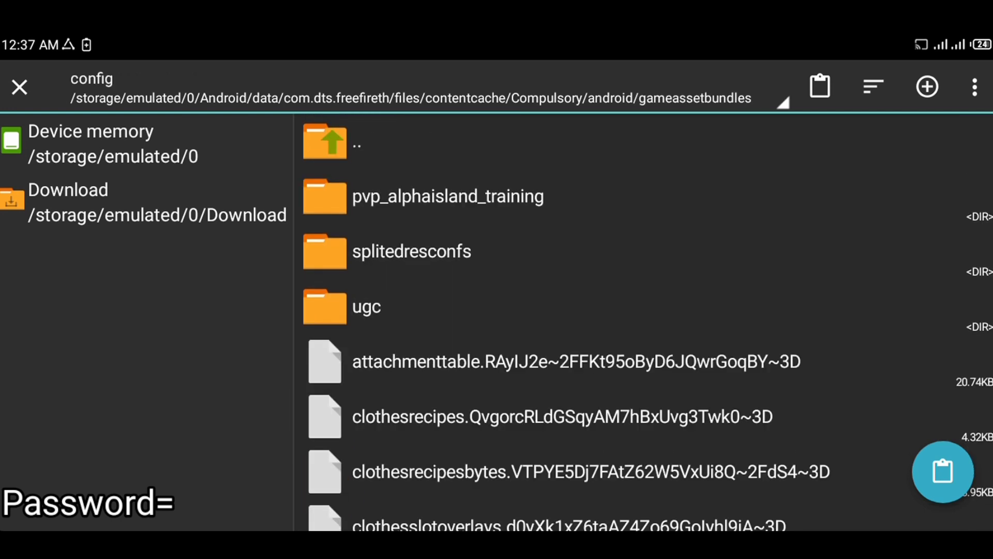
left_click(800, 89)
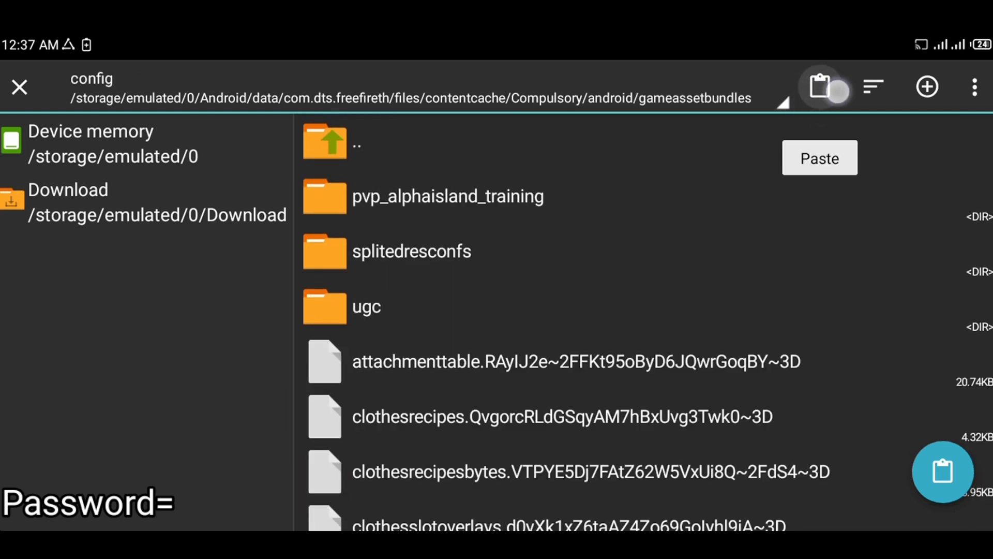
left_click(821, 87)
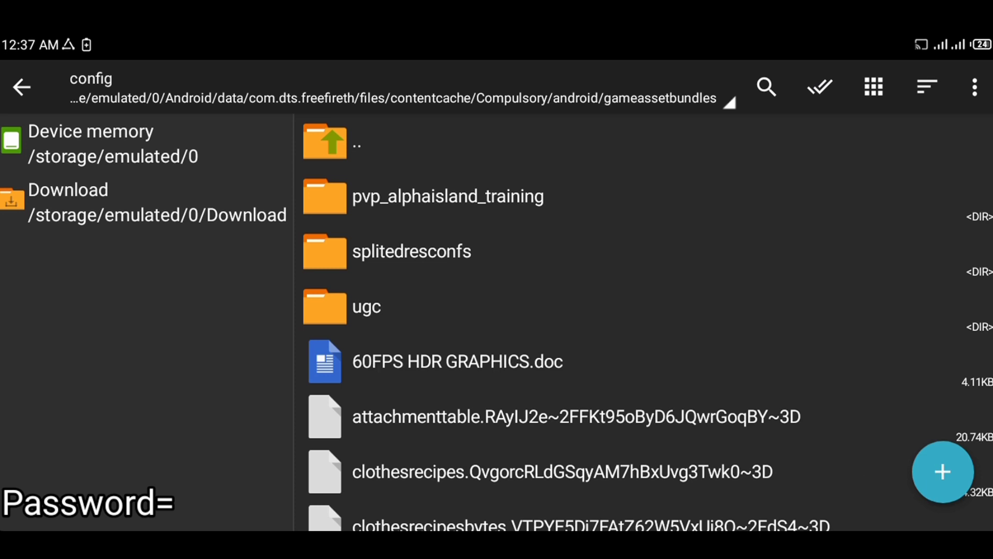
left_click(233, 156)
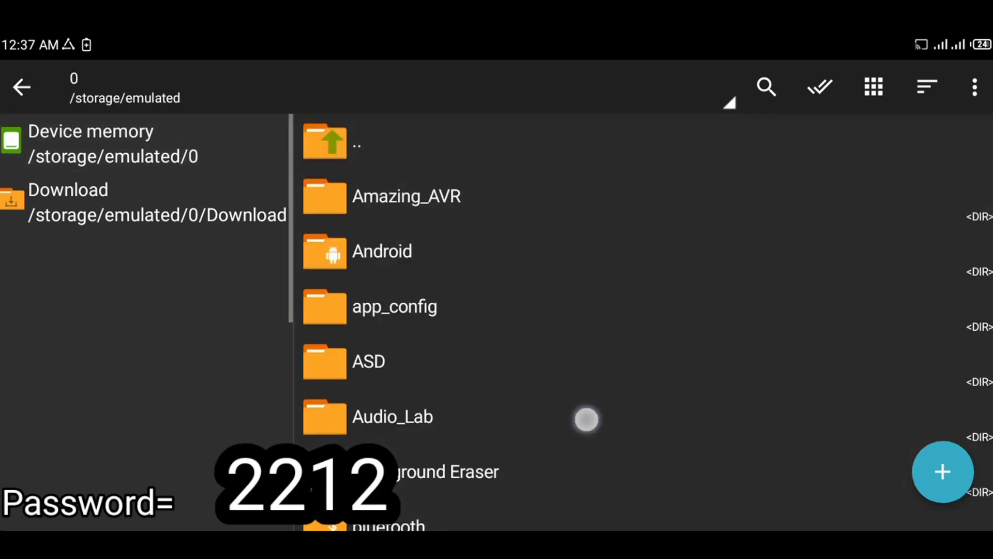
scroll(586, 419, "down", 3)
scroll(722, 204, "down", 3)
scroll(582, 303, "down", 2)
scroll(644, 220, "down", 2)
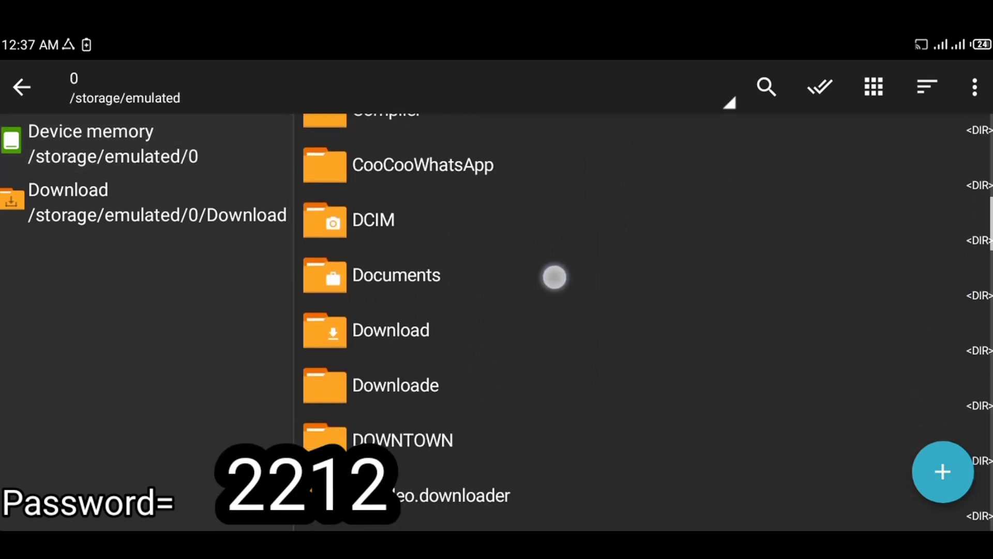
Step: Go to Downloade > FREE FIRE HIGH SENSITIVITY and bring up the file options for ROUK FF HEADSHOT.so
left_click(474, 388)
left_click(610, 192)
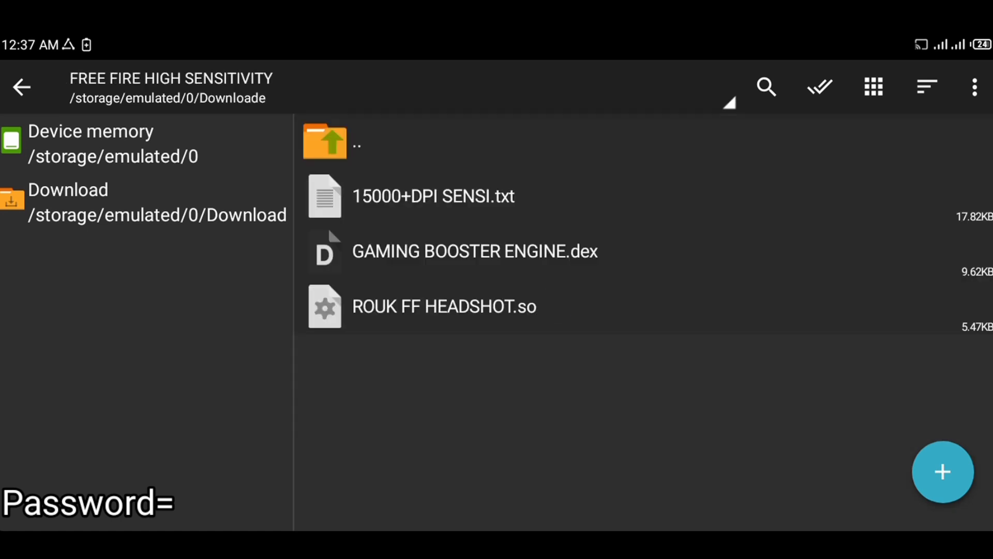
left_click(555, 304)
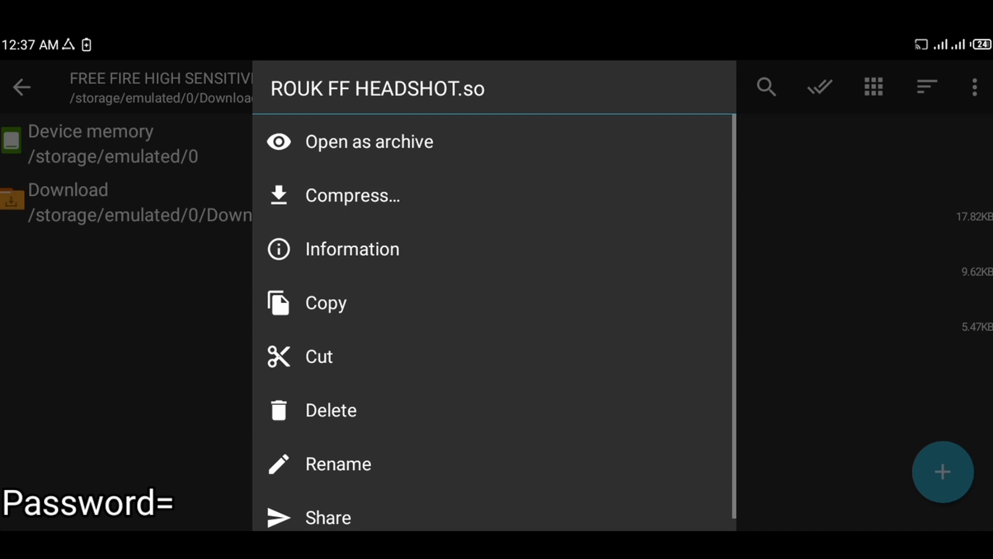
Step: Cut ROUK FF HEADSHOT.so and paste it into com.dts.freefireth's contentcache/Compulsory/android/gameassetbundles/ui folder
left_click(435, 344)
left_click(225, 153)
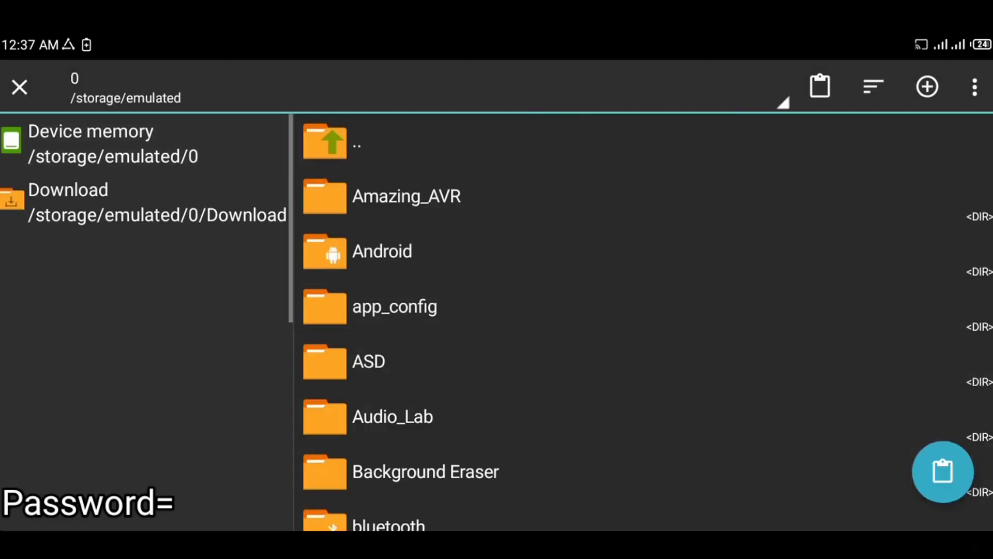
left_click(382, 252)
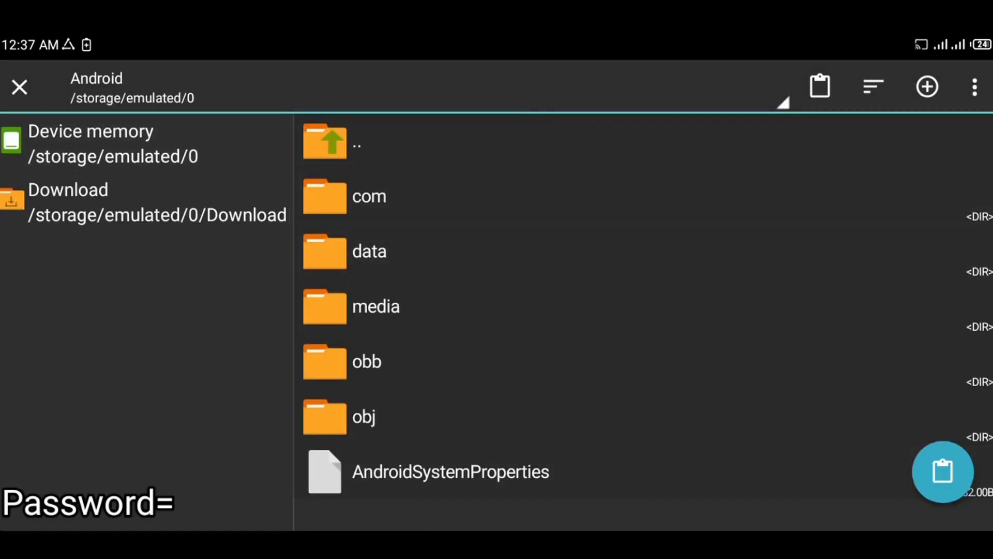
left_click(486, 249)
left_click_drag(461, 438, 551, 203)
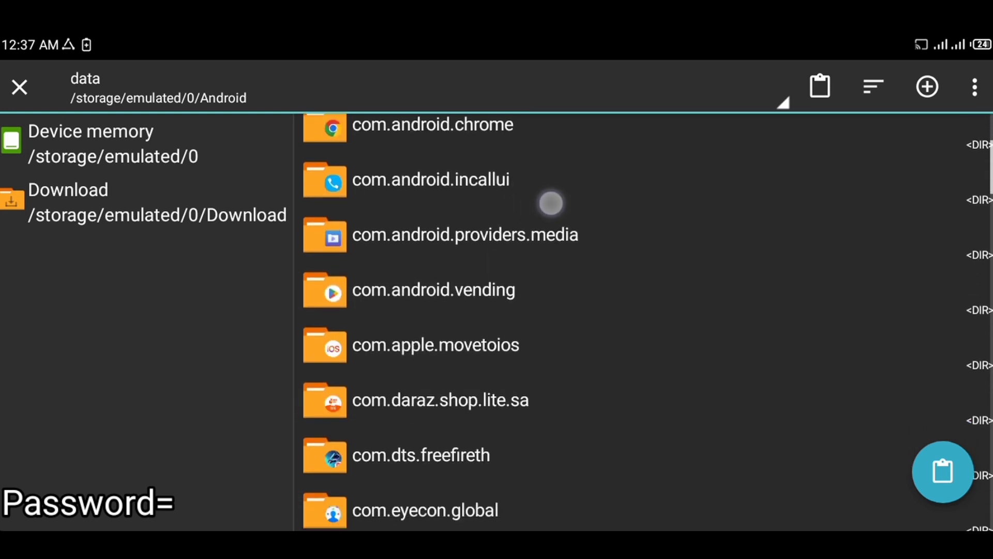
left_click_drag(533, 272, 592, 160)
left_click(483, 341)
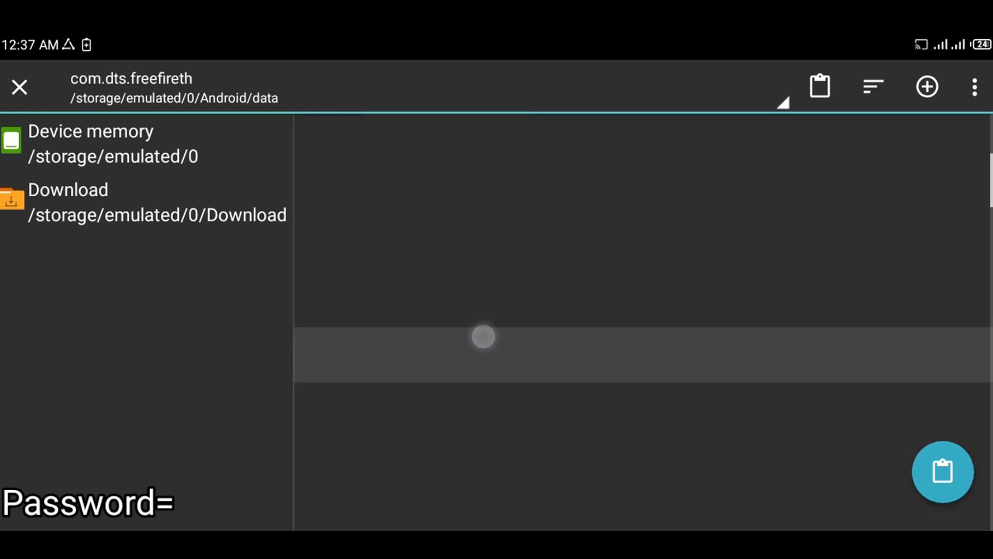
left_click(529, 181)
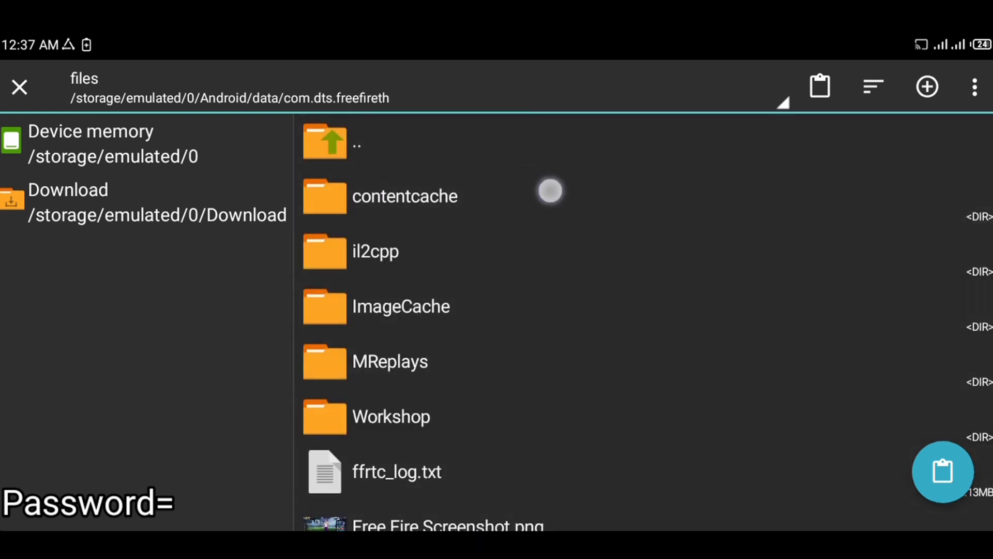
left_click(550, 191)
left_click(558, 183)
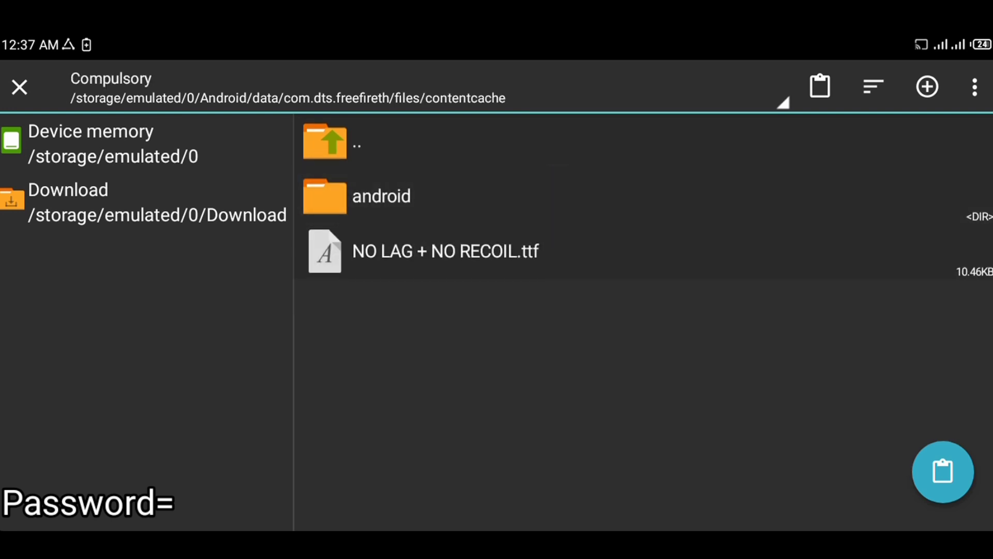
left_click(558, 192)
left_click(564, 192)
scroll(533, 231, "down", 5)
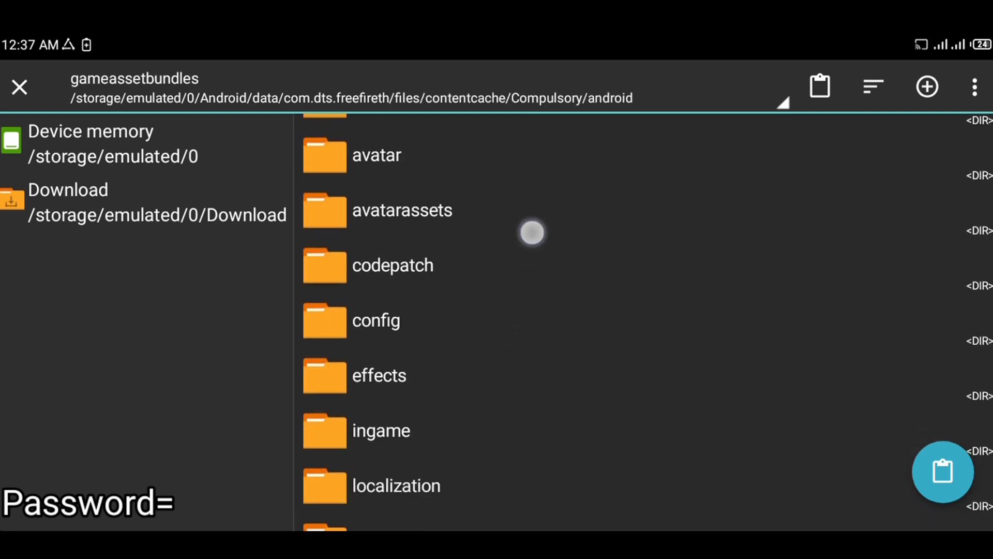
left_click(430, 457)
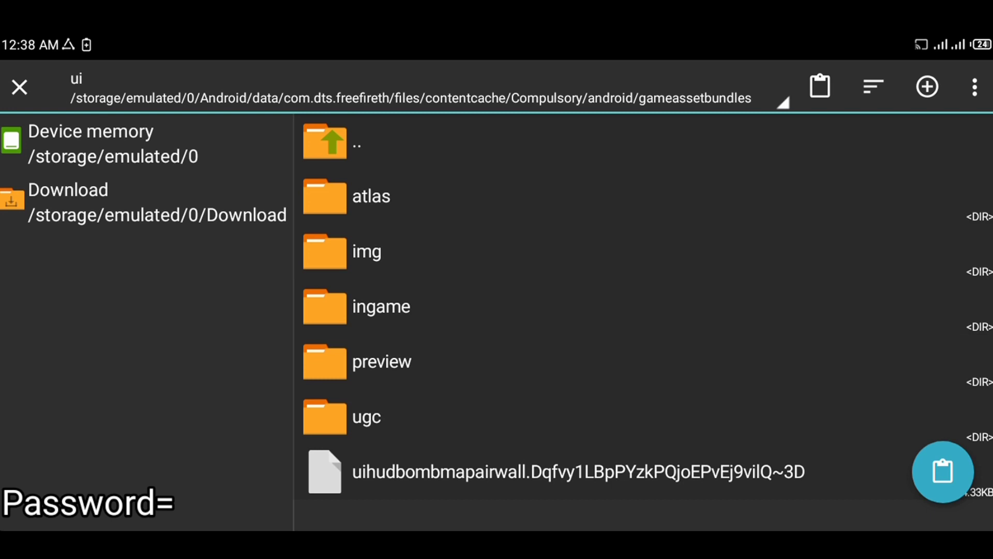
left_click(820, 87)
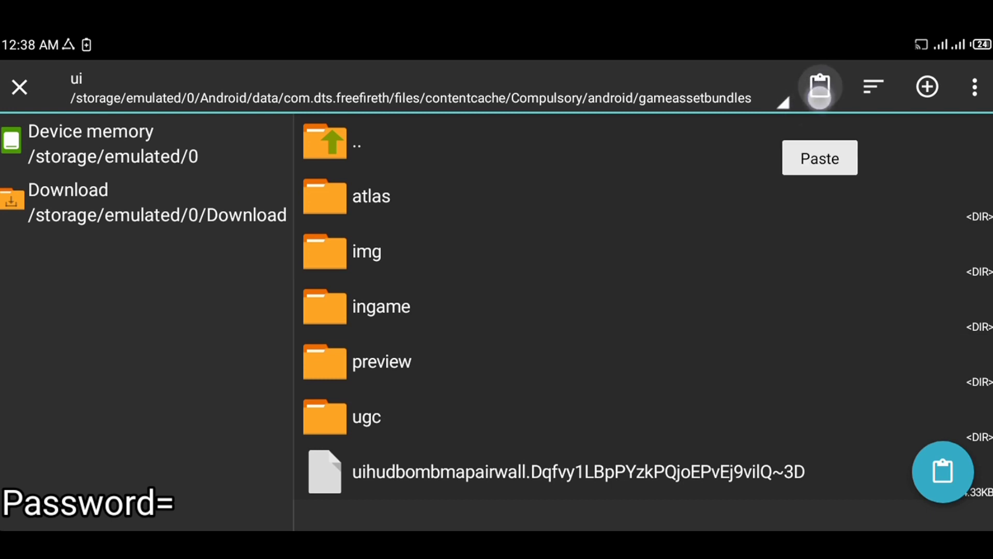
left_click(820, 86)
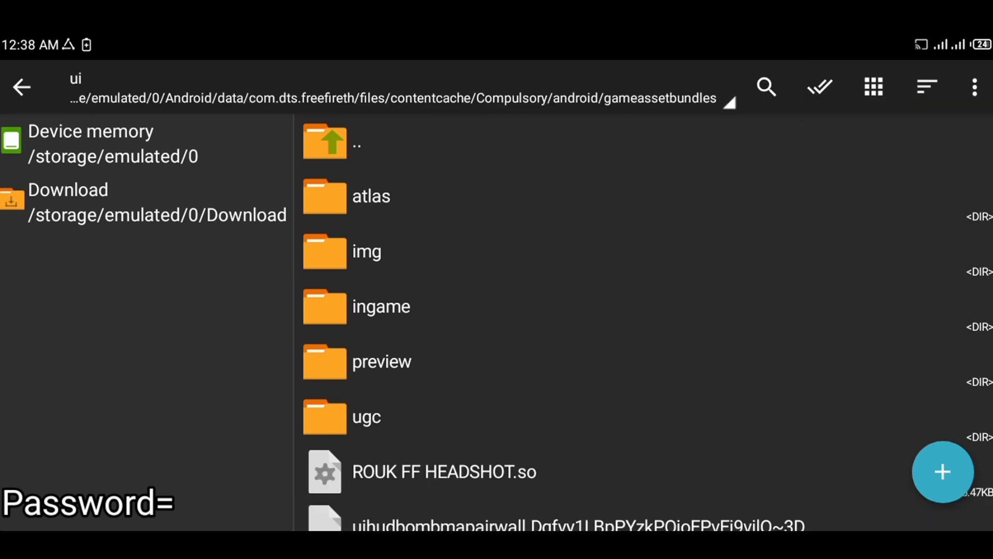
Step: Cut 15000+DPI SENSI.txt from Downloade's FREE FIRE HIGH SENSITIVITY folder
left_click(117, 143)
scroll(596, 395, "down", 3)
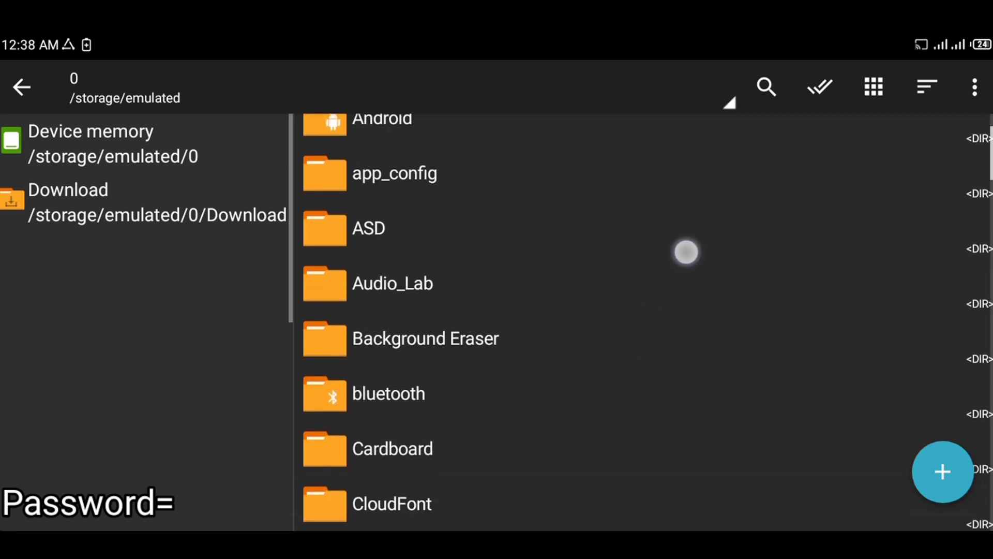
scroll(563, 401, "down", 4)
scroll(577, 333, "down", 3)
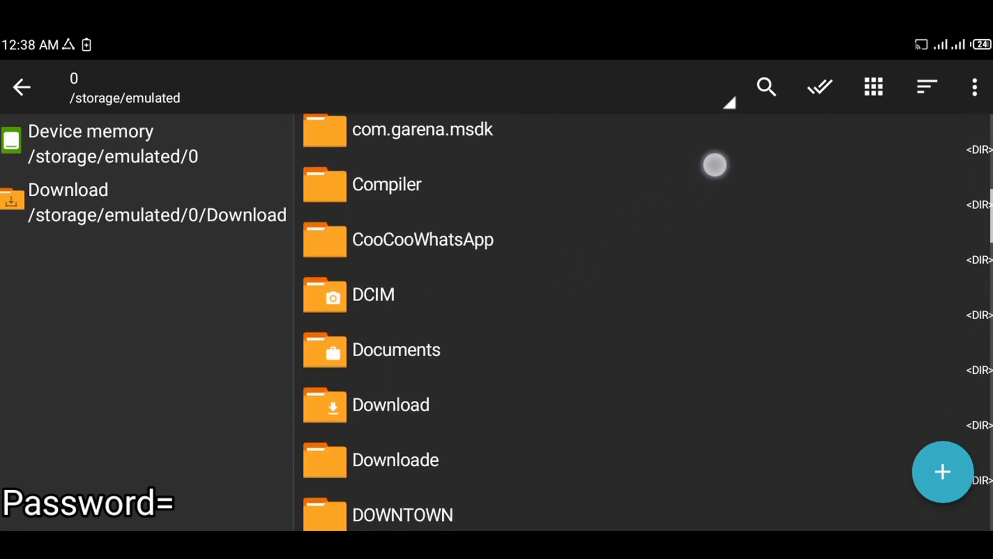
scroll(584, 282, "down", 3)
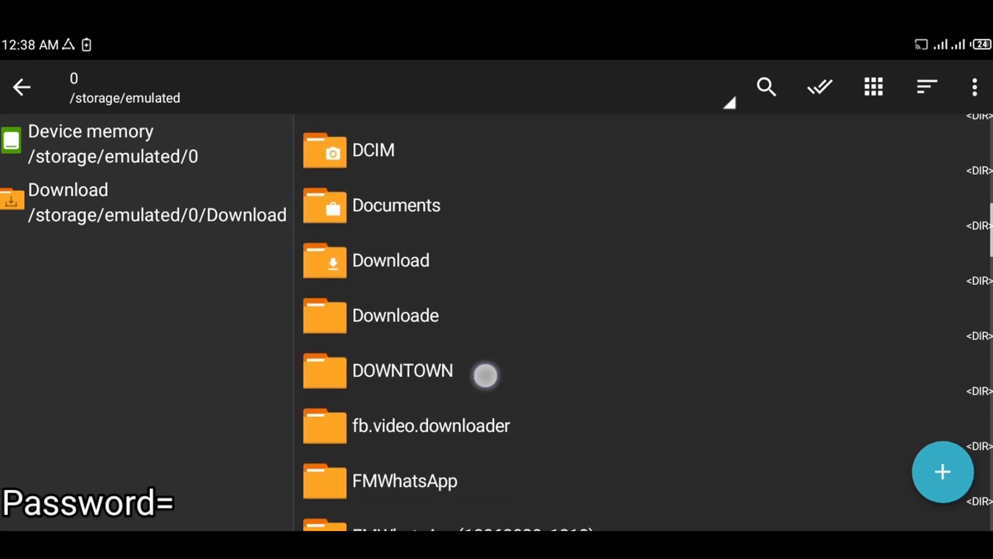
left_click(485, 374)
left_click(621, 133)
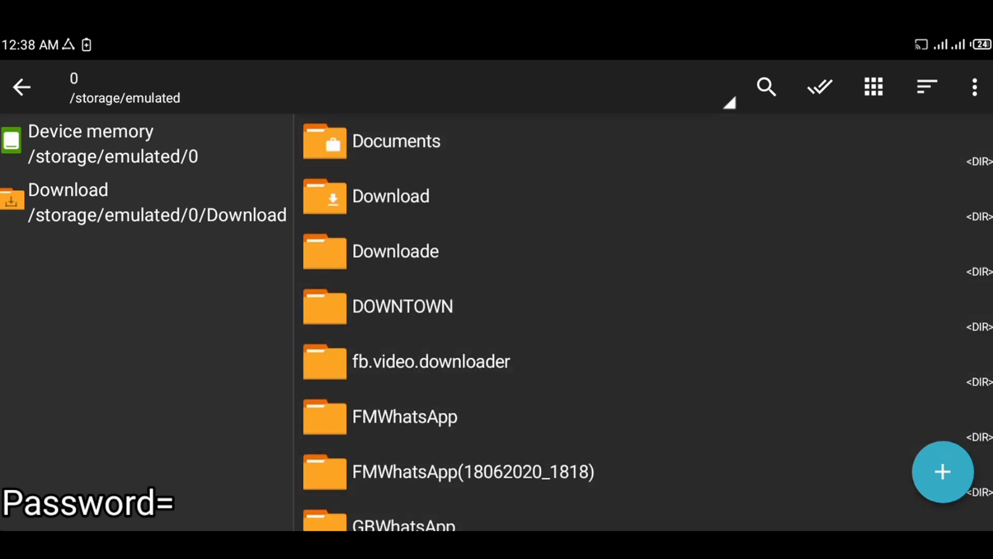
left_click(511, 259)
left_click(595, 194)
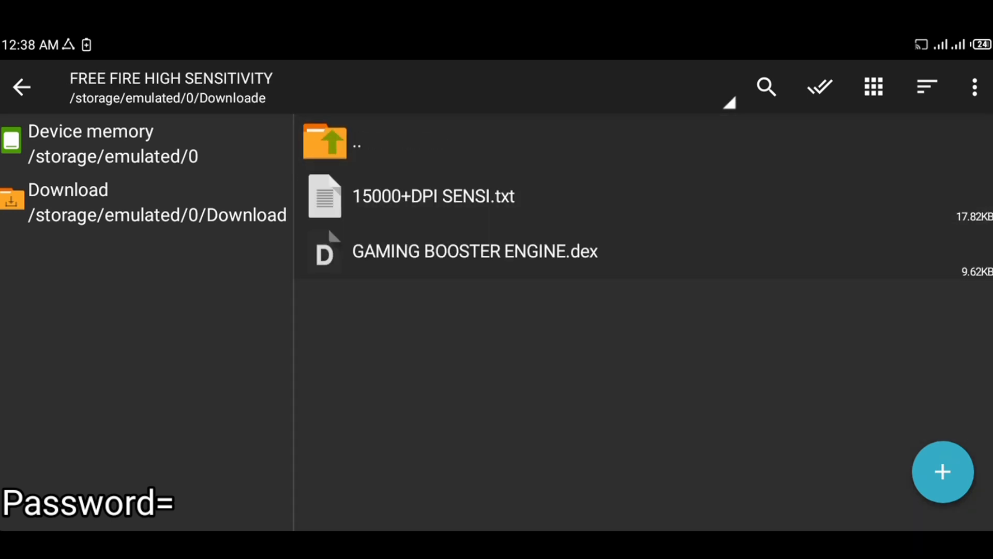
left_click(610, 198)
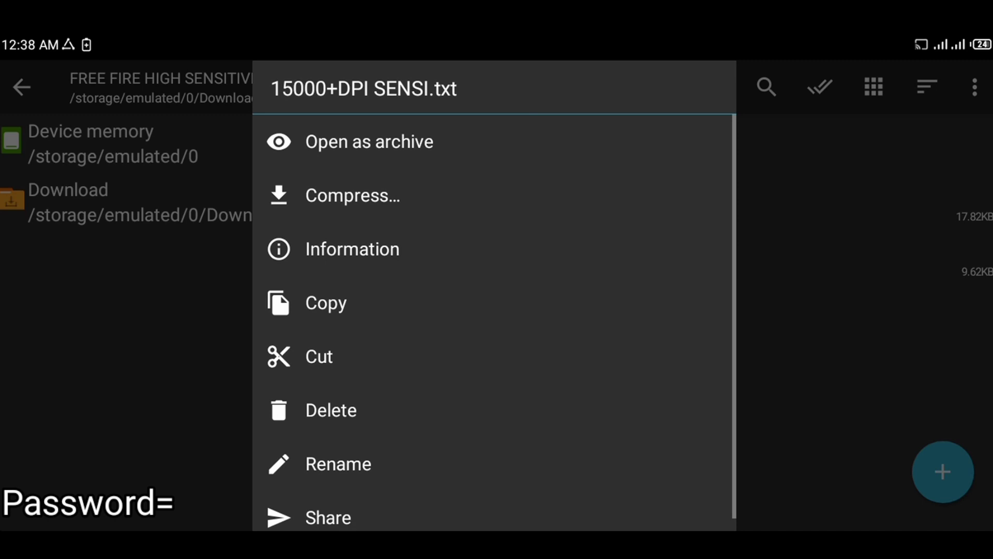
left_click(403, 349)
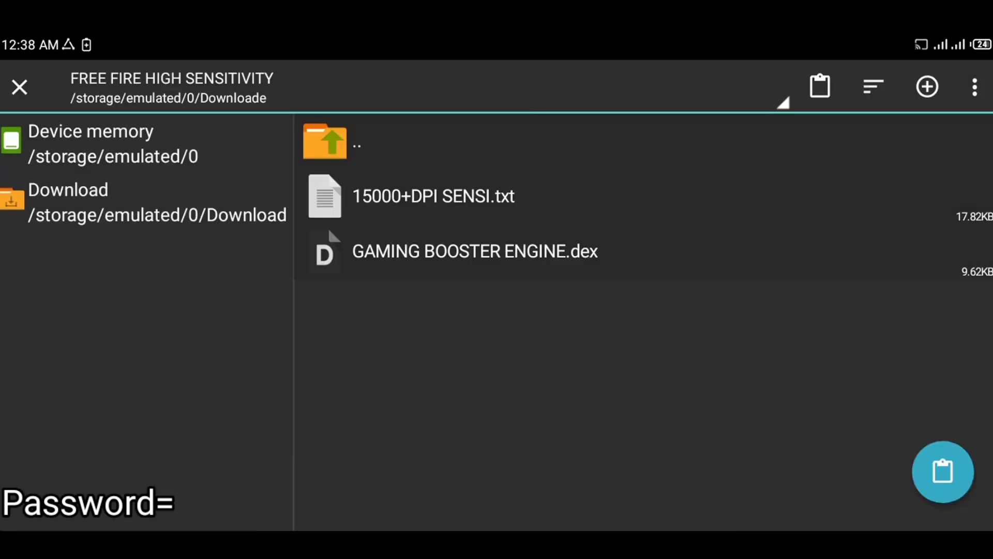
Step: Paste the text file into com.dts.freefireth's contentcache/Compulsory/android/gameassetbundles folder
left_click(116, 144)
left_click(456, 246)
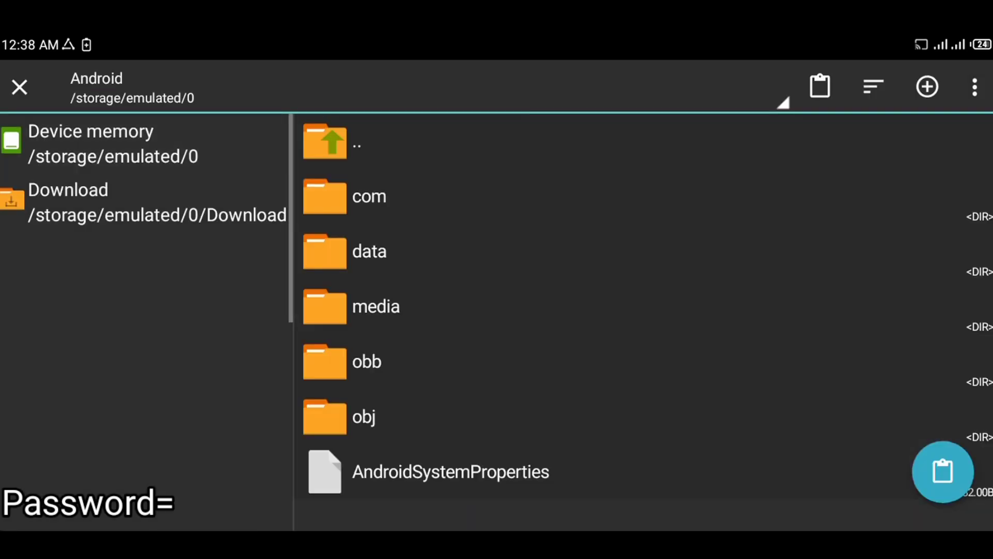
left_click(494, 241)
scroll(524, 287, "down", 5)
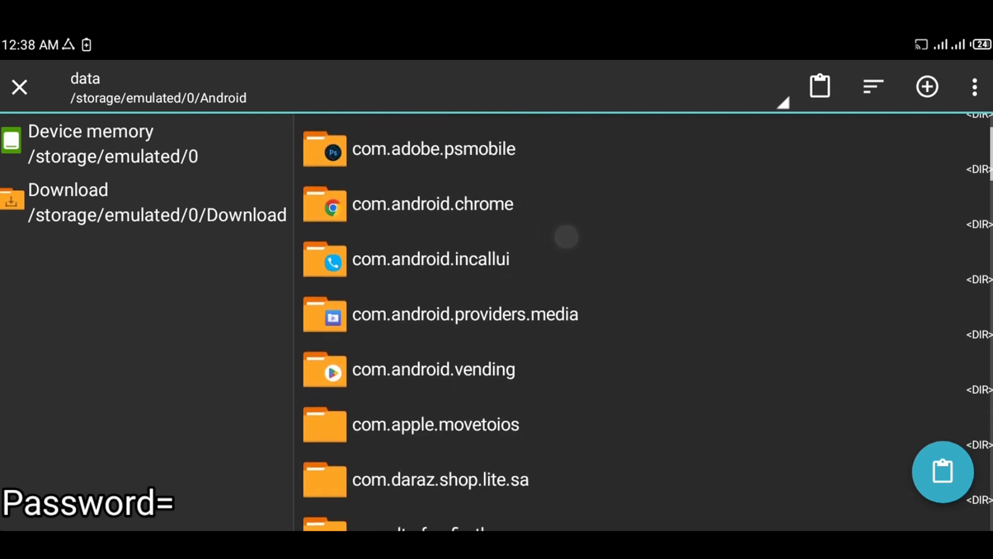
scroll(565, 239, "down", 3)
left_click(446, 402)
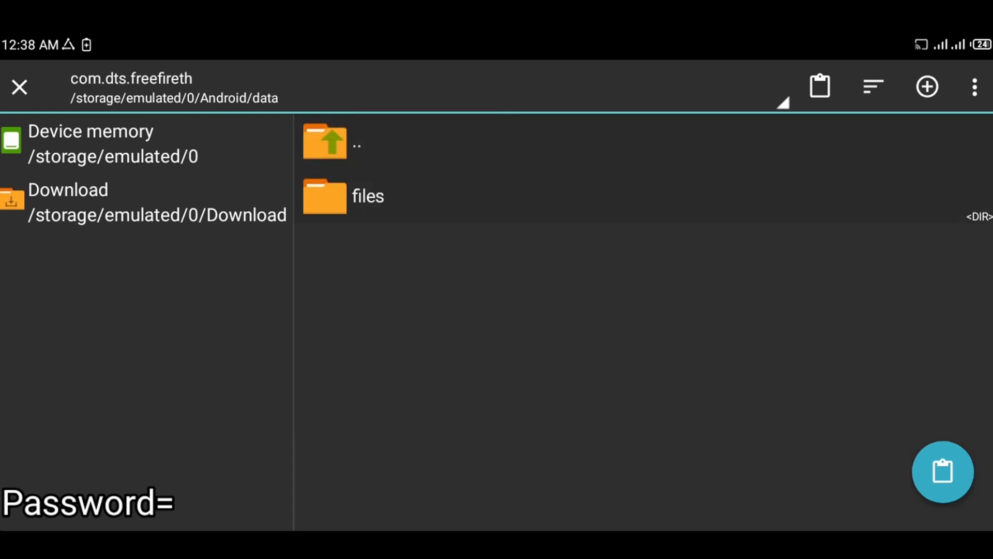
left_click(546, 208)
left_click(554, 190)
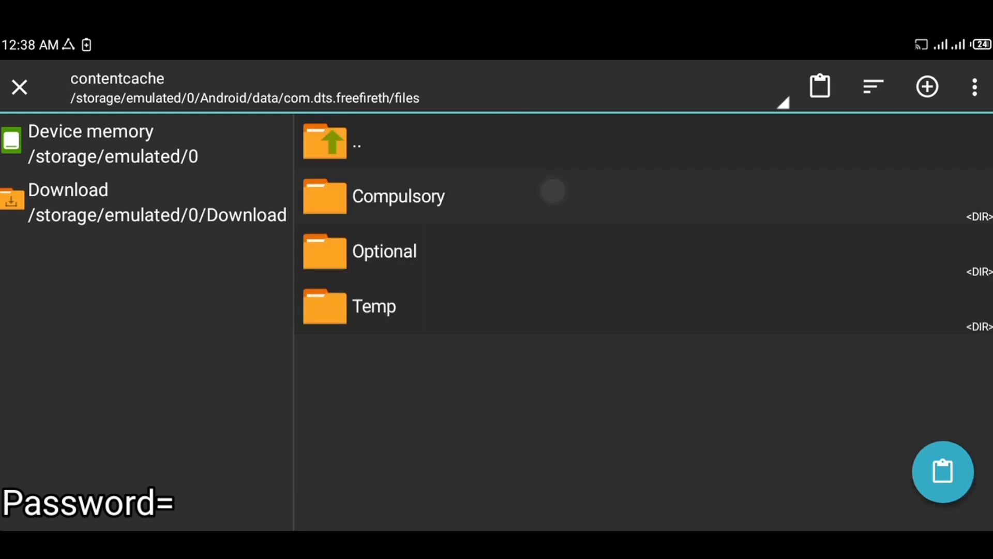
left_click(553, 195)
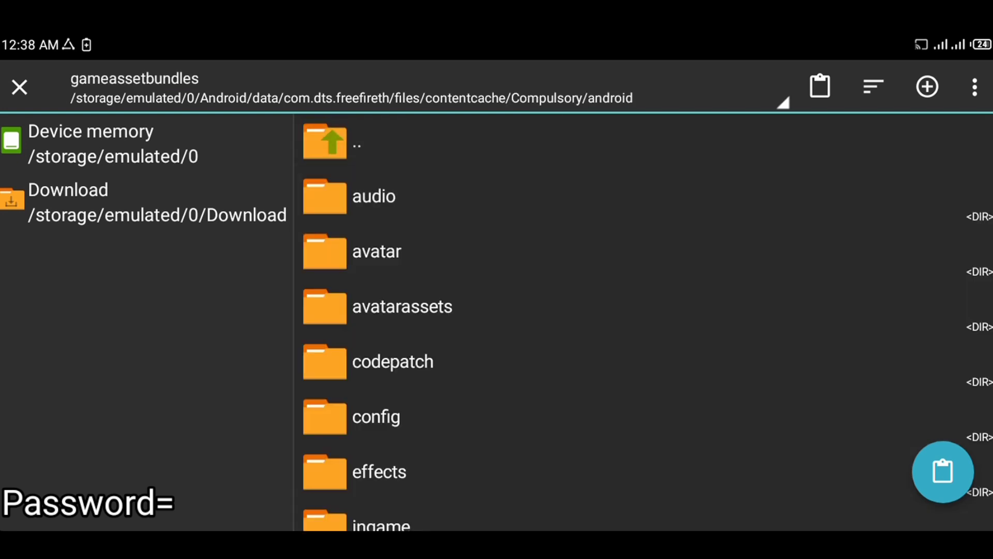
left_click_drag(592, 371, 723, 148)
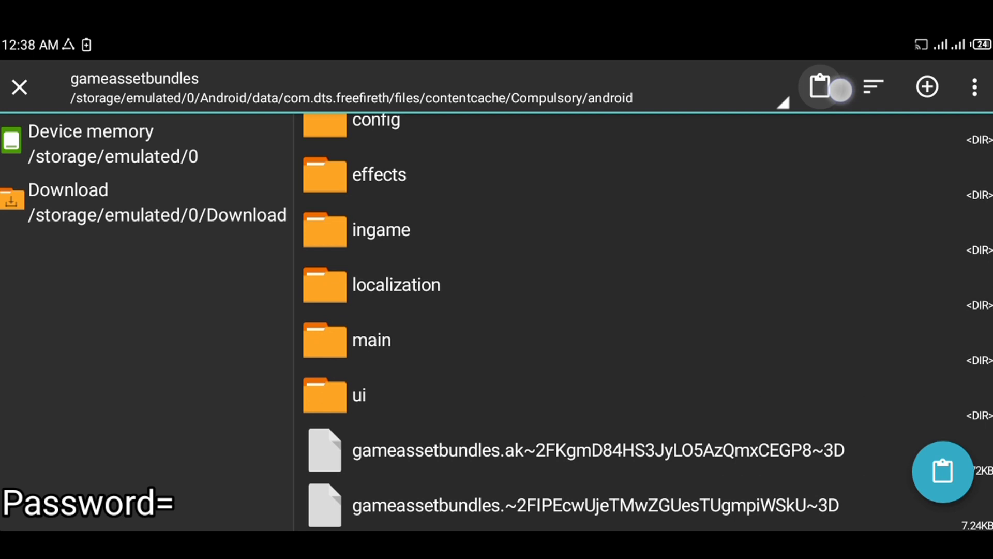
left_click(820, 86)
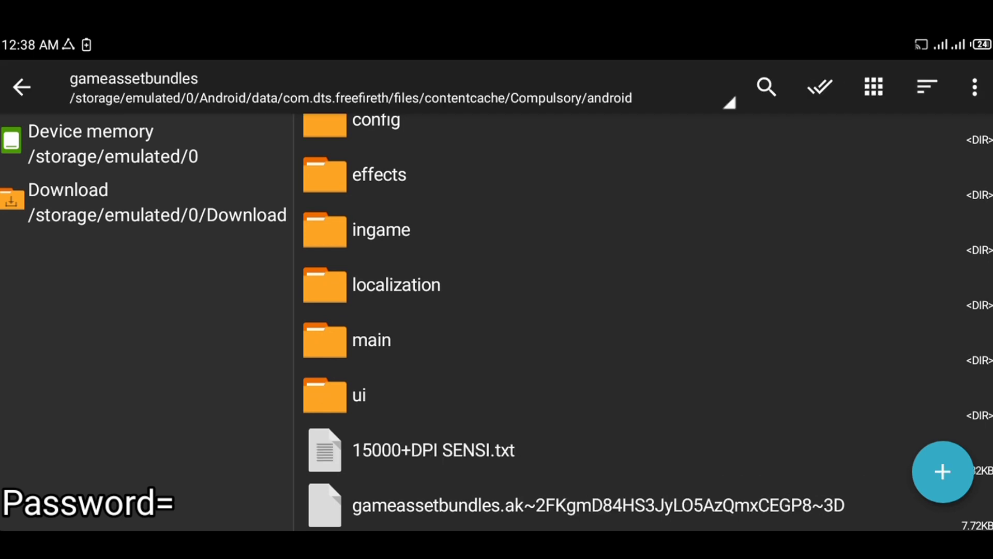
Step: Cut GAMING BOOSTER ENGINE.dex from the FREE FIRE HIGH SENSITIVITY folder in Downloade
left_click(200, 148)
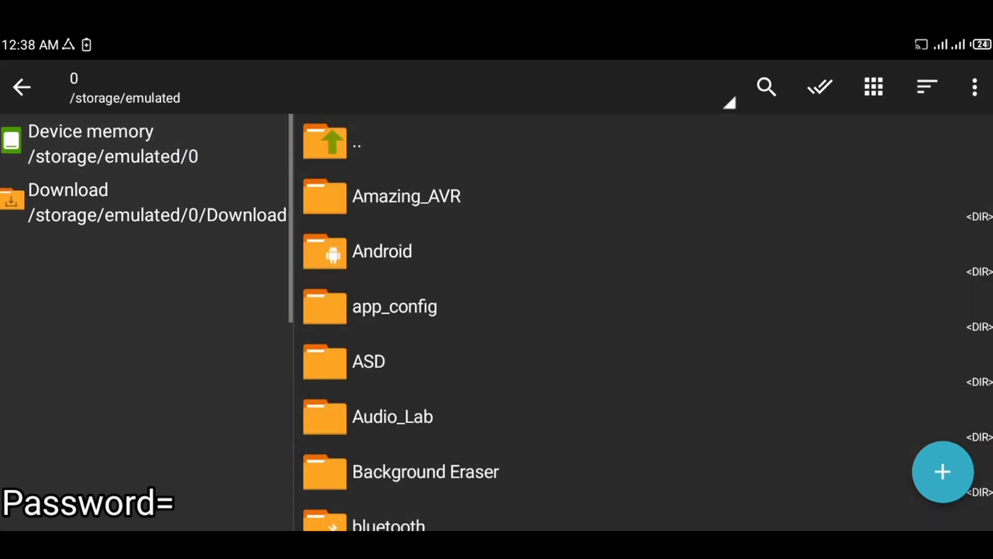
left_click_drag(615, 363, 774, 158)
left_click_drag(534, 369, 593, 197)
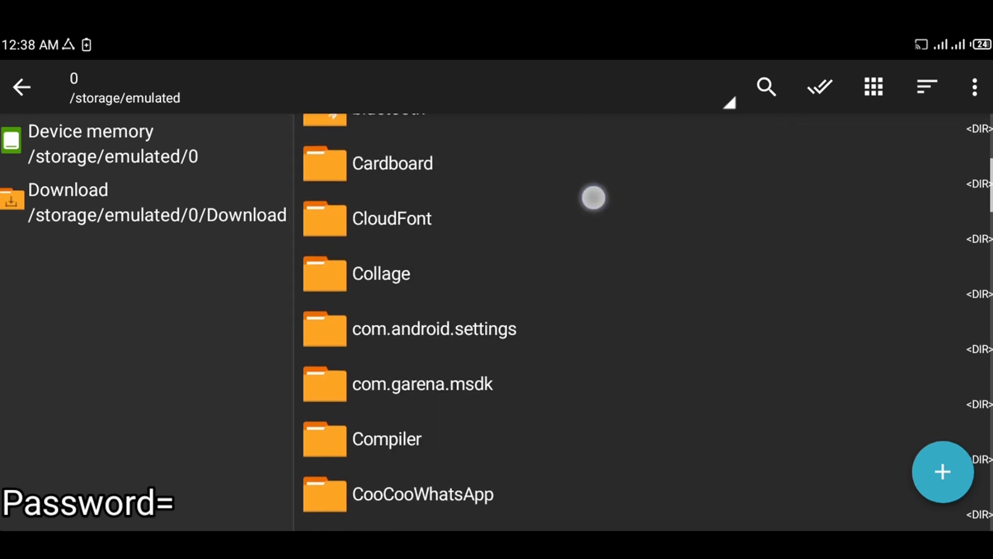
left_click_drag(458, 401, 592, 222)
left_click(489, 390)
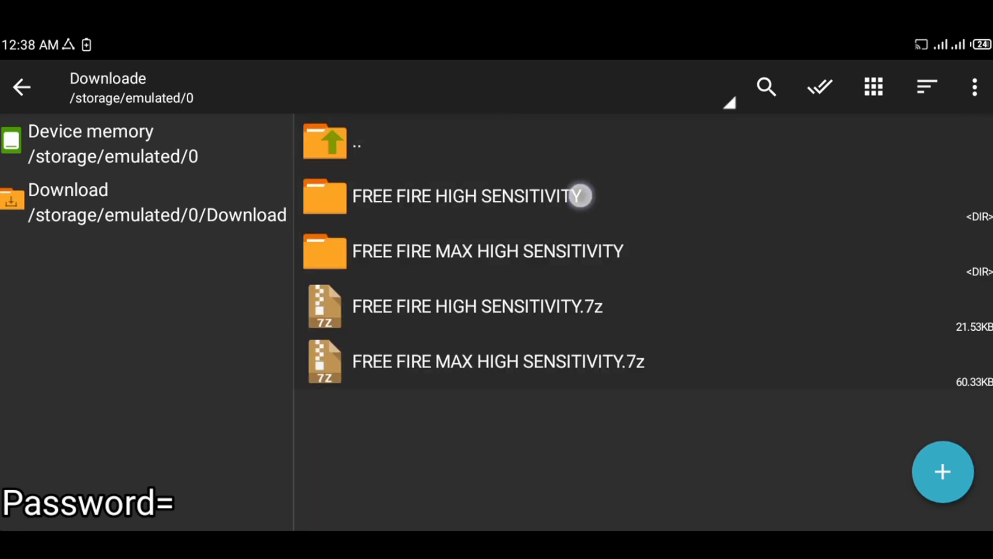
left_click(581, 196)
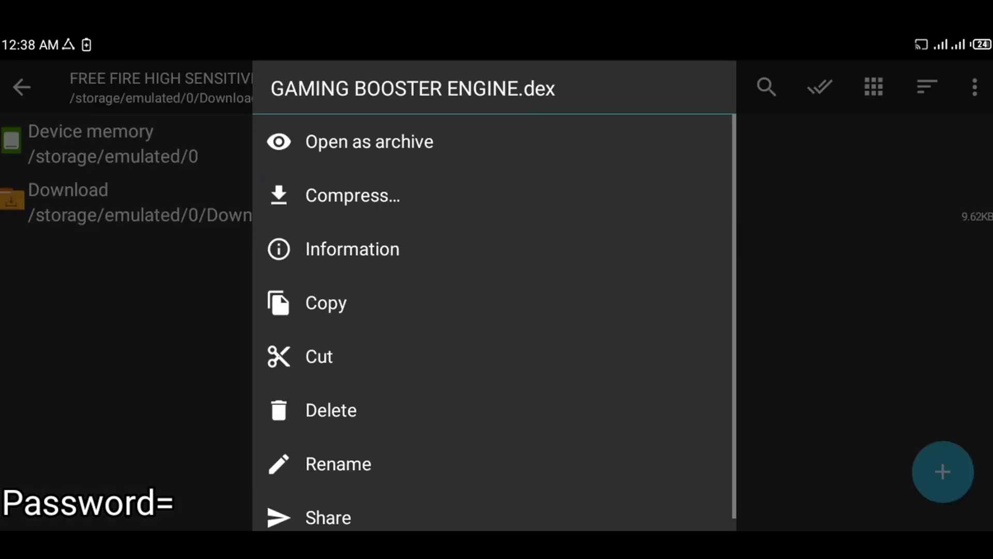
left_click(411, 355)
Step: Paste the .dex into com.dts.freefireth/files/il2cpp/etc/mono/mconfig beside config.xml
left_click(177, 156)
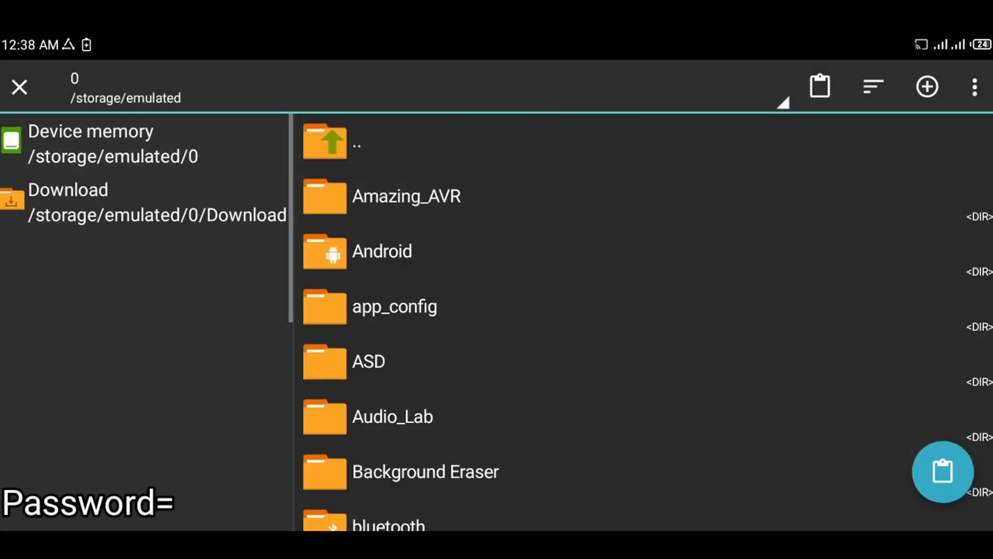
left_click(609, 203)
left_click(580, 135)
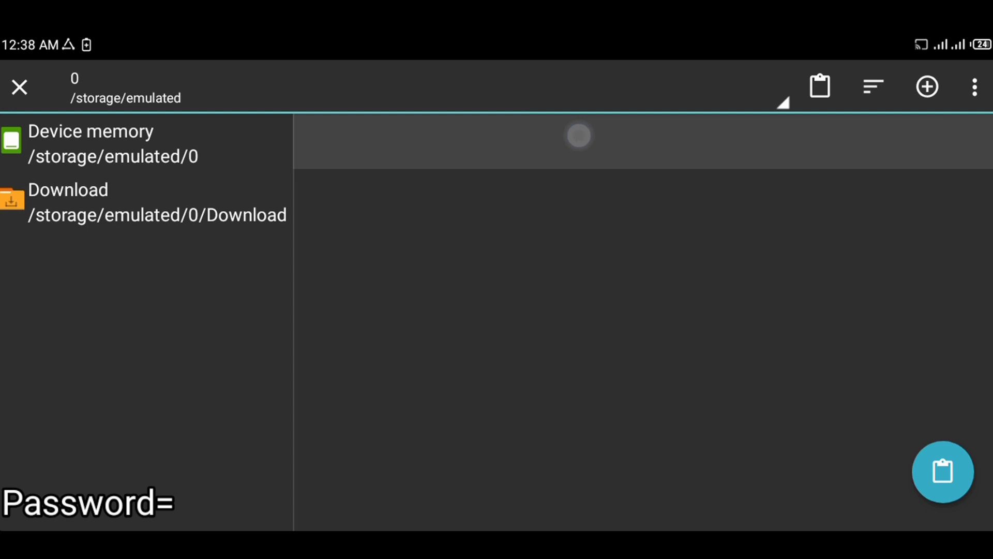
left_click(526, 235)
left_click(498, 248)
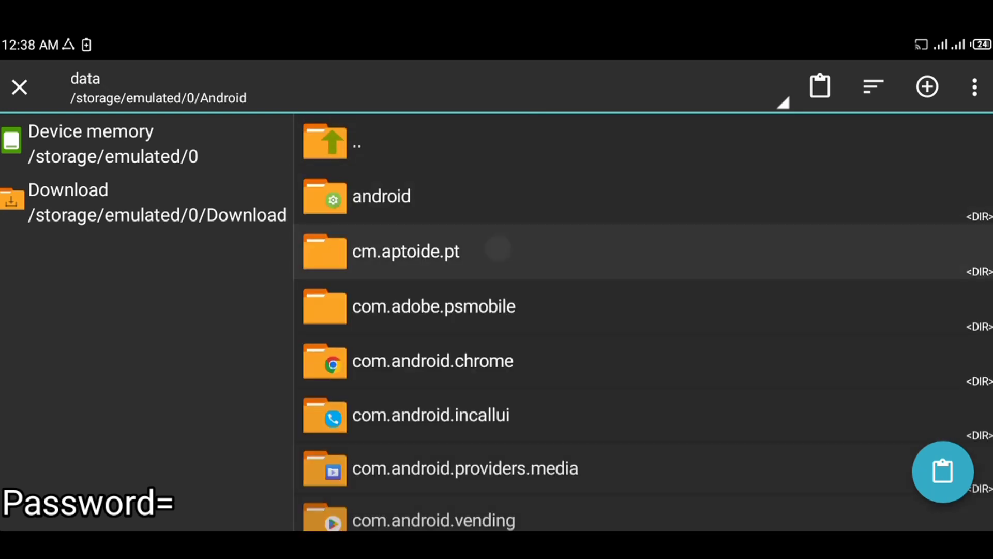
left_click_drag(660, 377, 661, 197)
left_click_drag(535, 395, 597, 267)
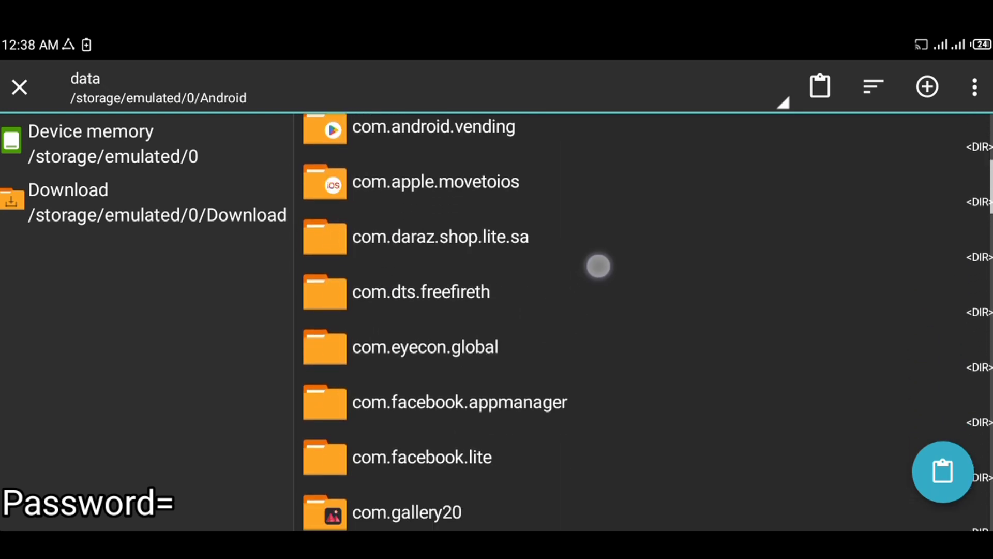
left_click(556, 291)
left_click(593, 189)
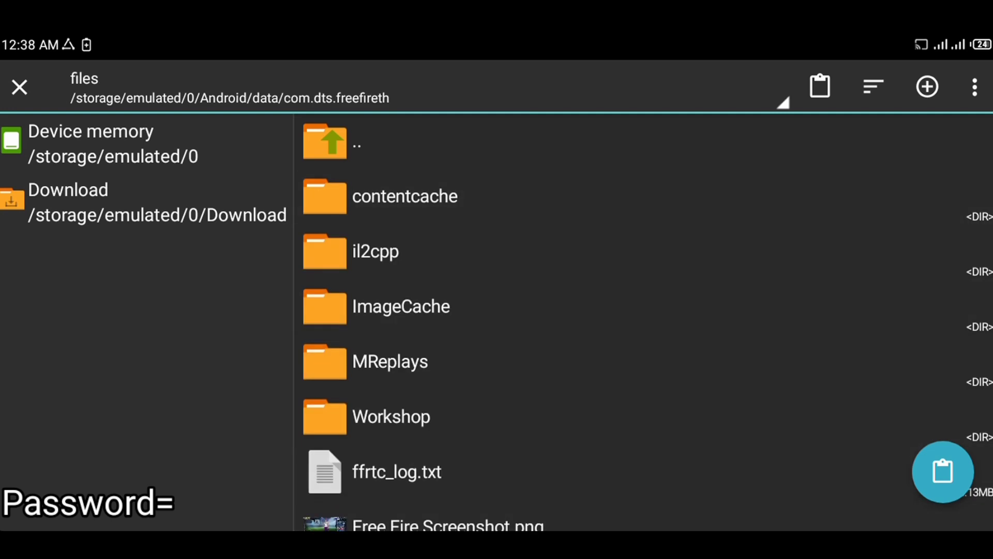
left_click(569, 251)
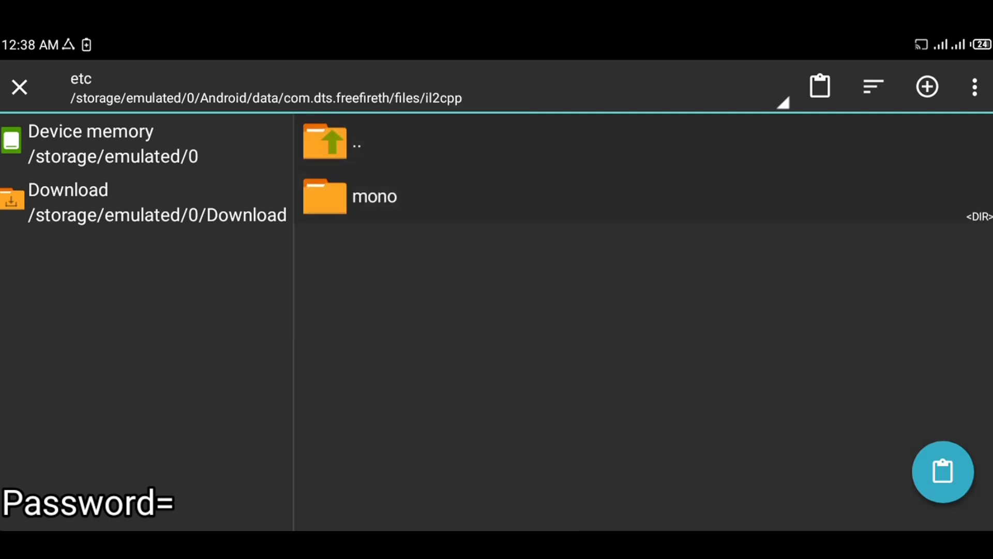
left_click(601, 184)
left_click(548, 288)
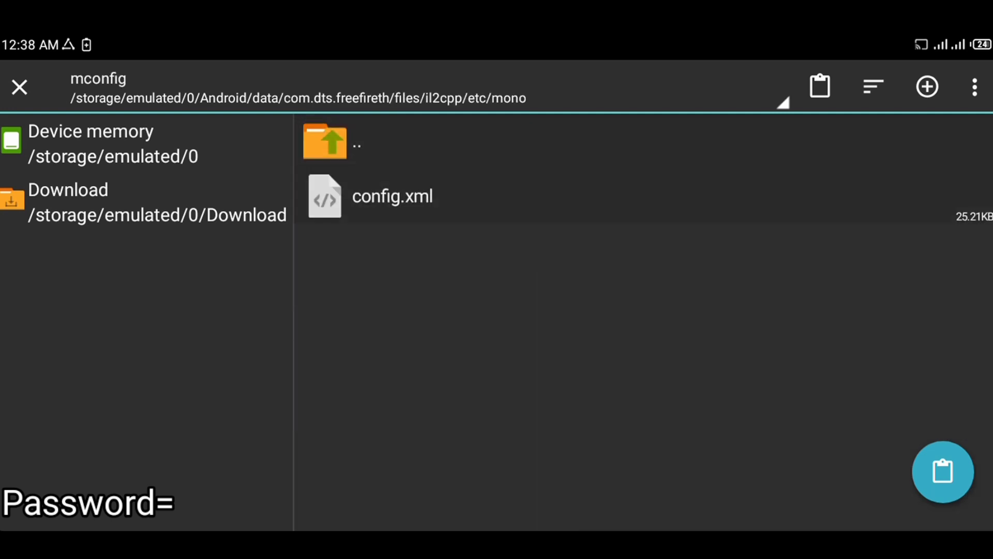
left_click(821, 86)
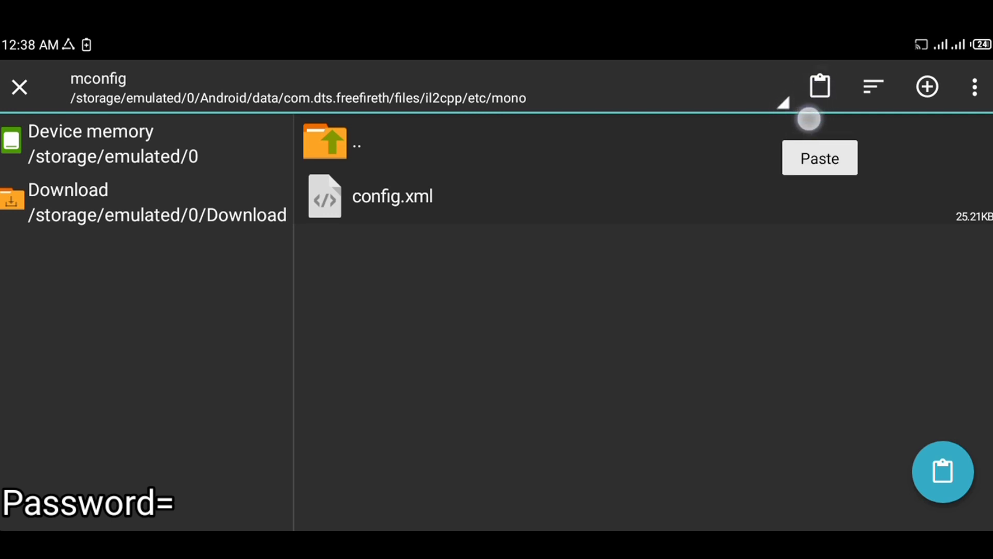
left_click(821, 159)
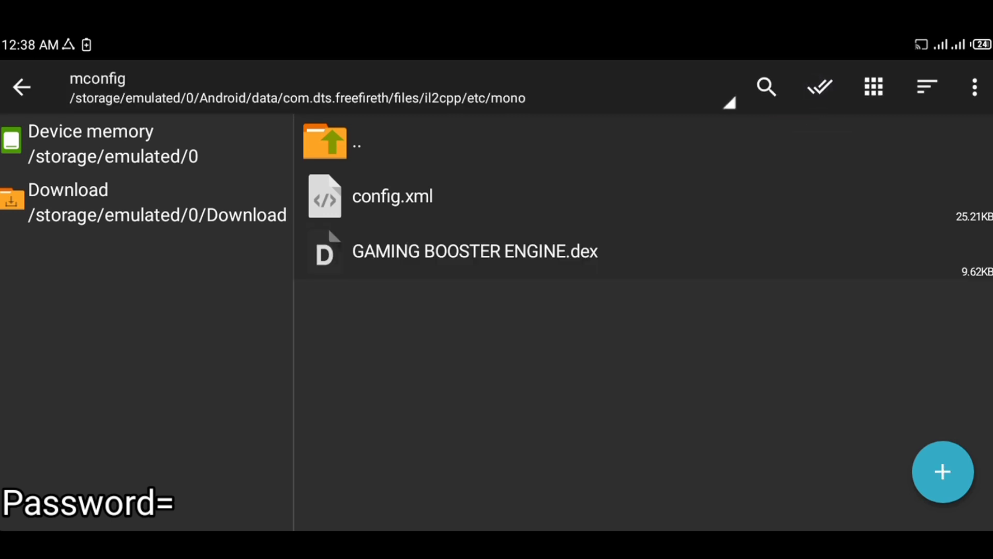
left_click_drag(388, 414, 499, 288)
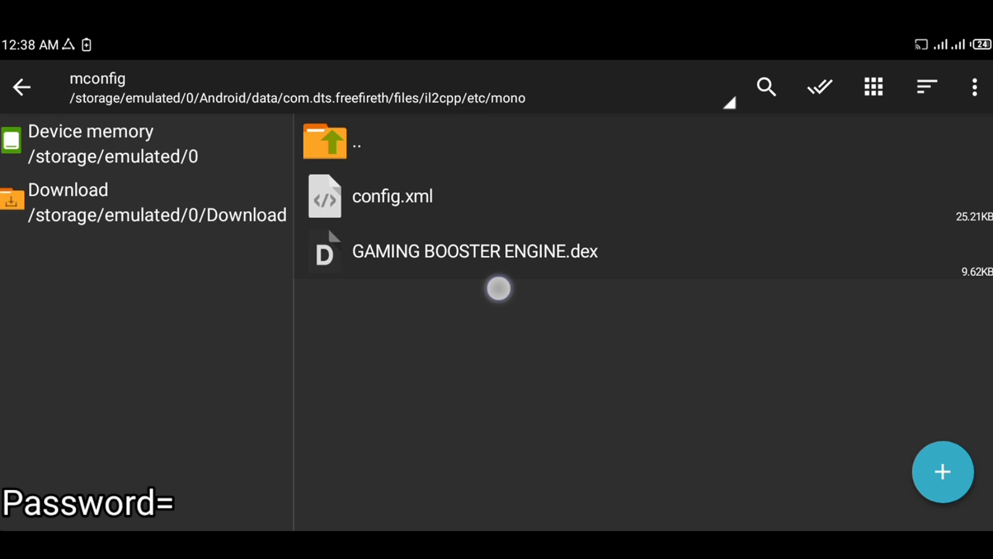